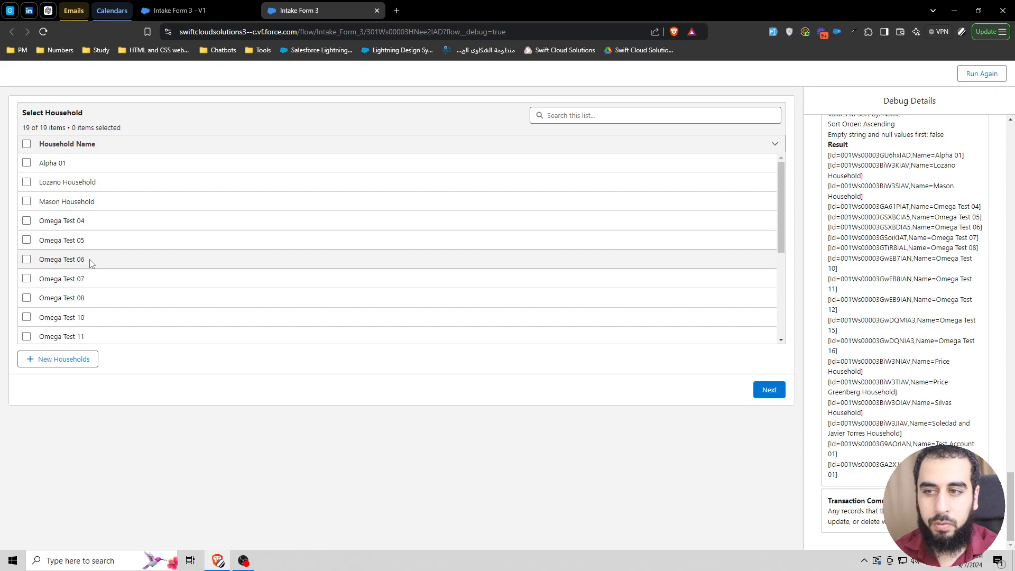
# Create a new household named Gulf from the Select Household screen and proceed back to the household list
pyautogui.click(87, 360)
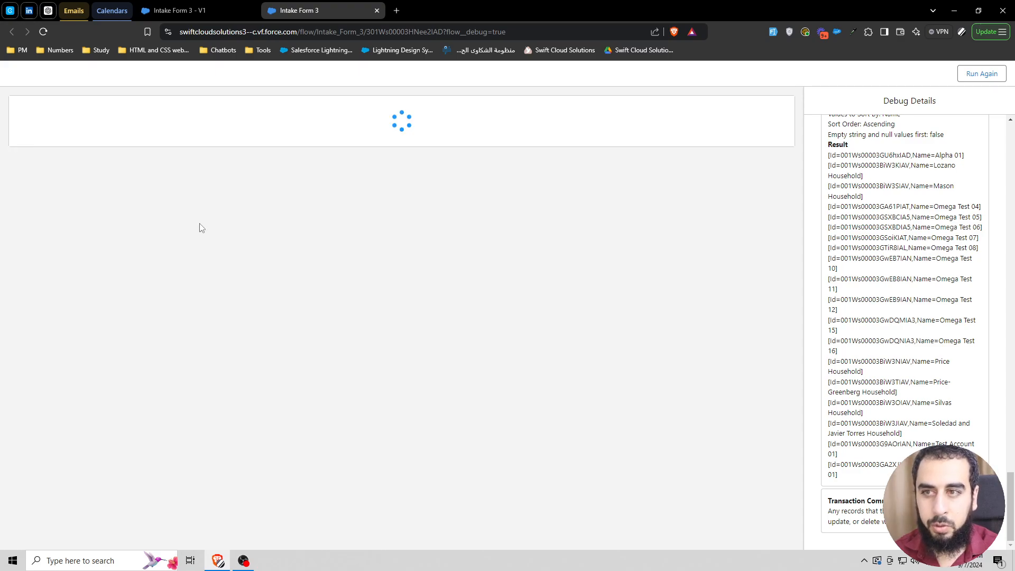
pyautogui.write('Guld')
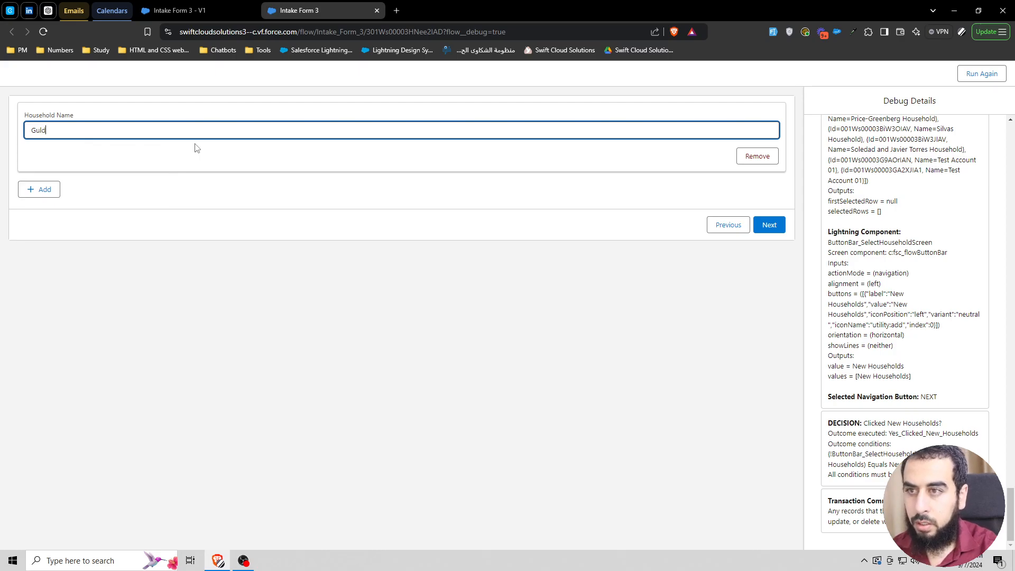
pyautogui.hotkey('ctrl', 'a')
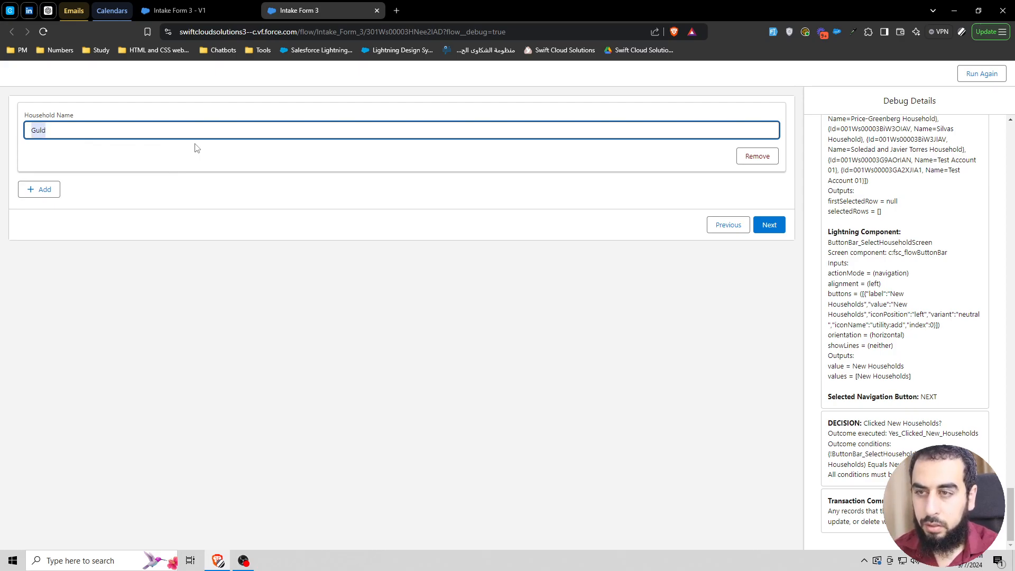
pyautogui.press('BackSpace')
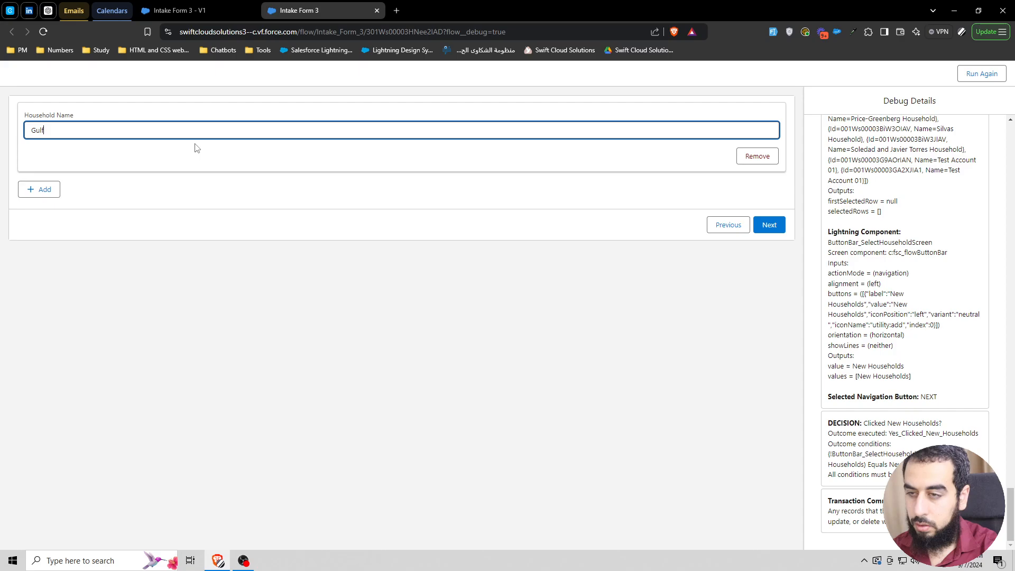
pyautogui.hotkey('ctrl', 'a')
pyautogui.click(769, 225)
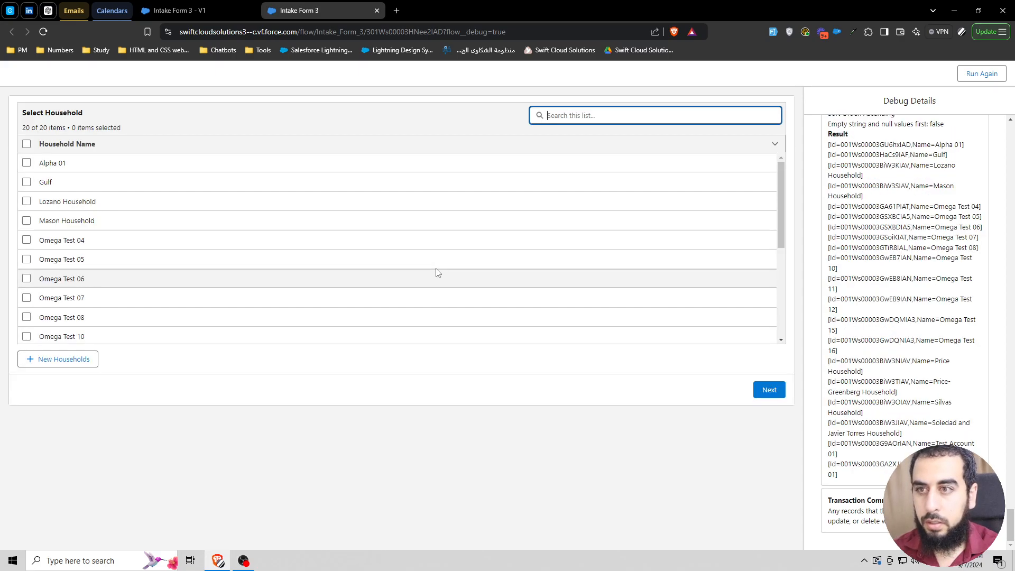
# Run the intake flow again in debug mode and search the household list for Gulf
pyautogui.click(27, 182)
pyautogui.click(974, 78)
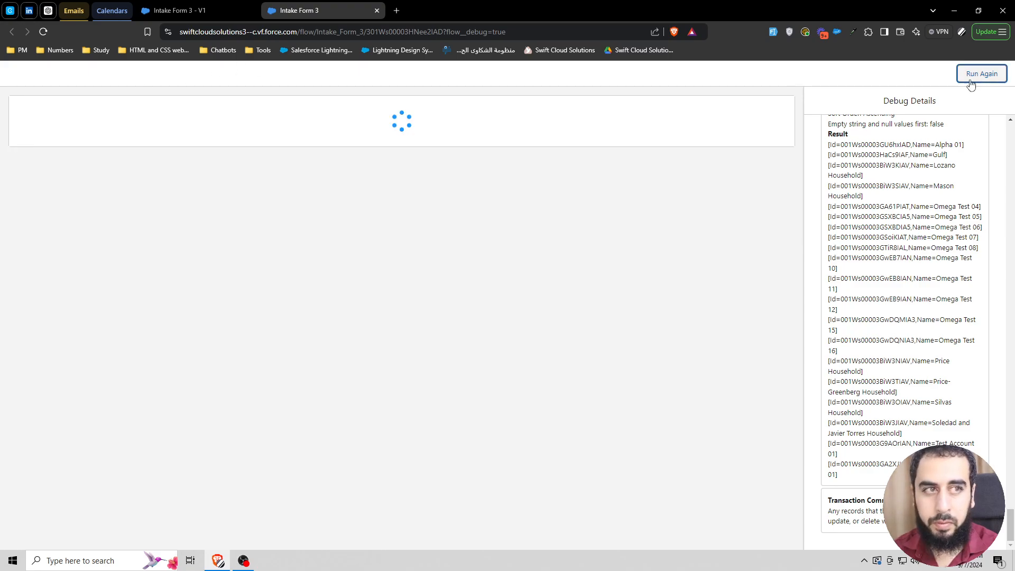
pyautogui.click(624, 109)
pyautogui.write('Gulf')
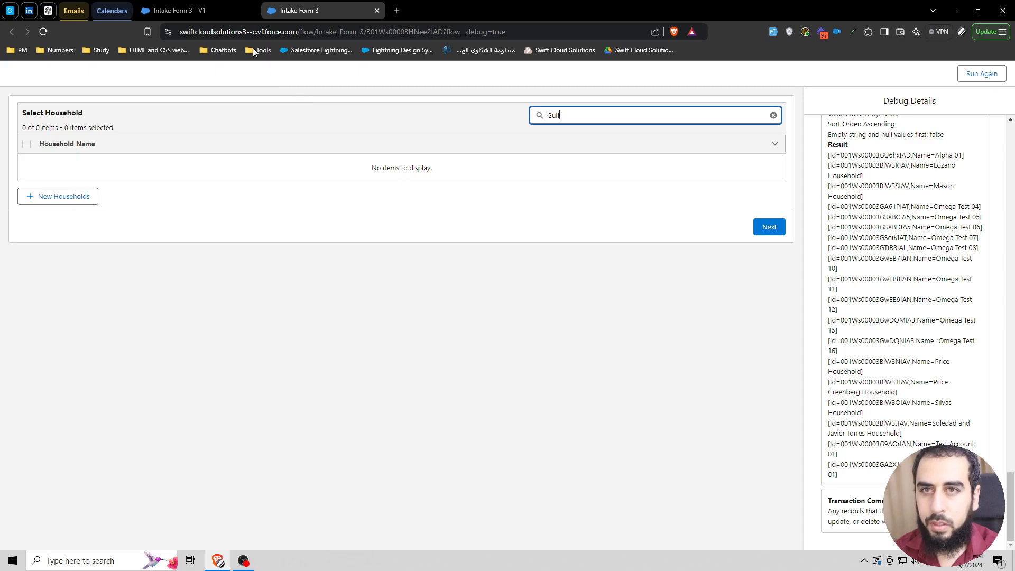
# Switch to the Intake Form 3 flow and examine its household creation path, from New Households Screen to Create Party Relationship Groups, and its starting elements
pyautogui.click(201, 10)
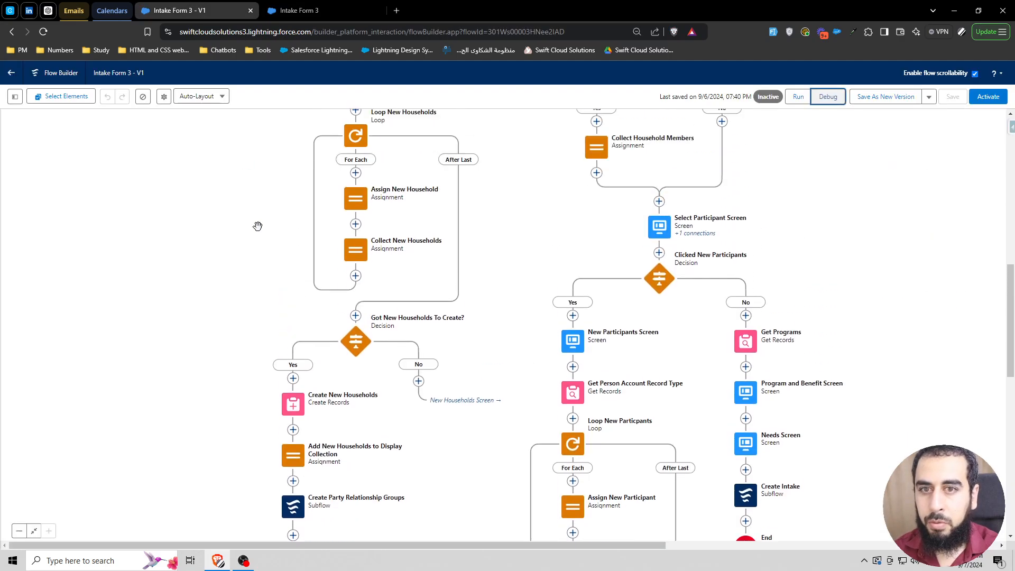
pyautogui.scroll(3, 257, 225)
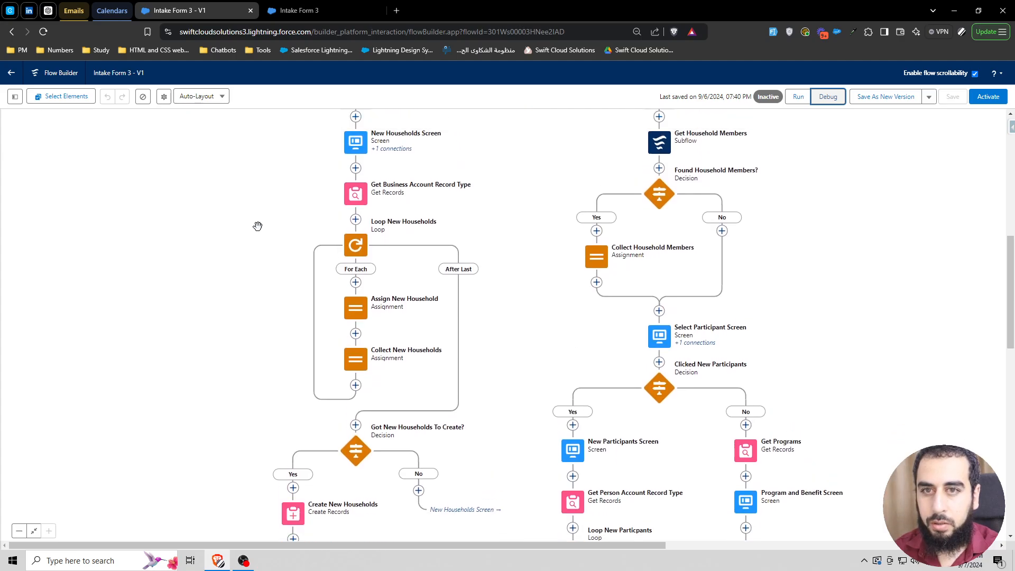
pyautogui.scroll(2, 258, 226)
pyautogui.scroll(-1, 257, 226)
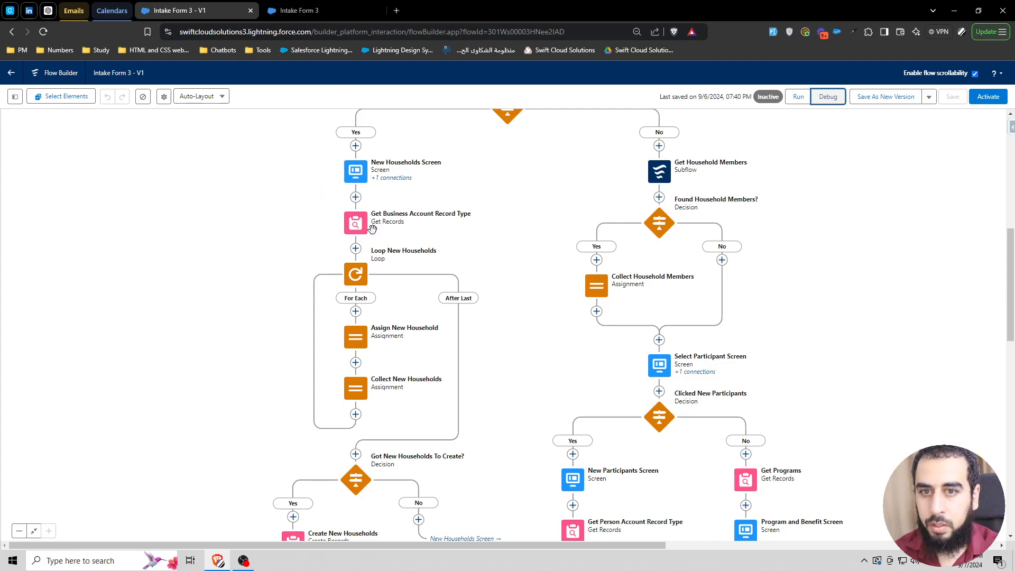
pyautogui.scroll(-3, 371, 229)
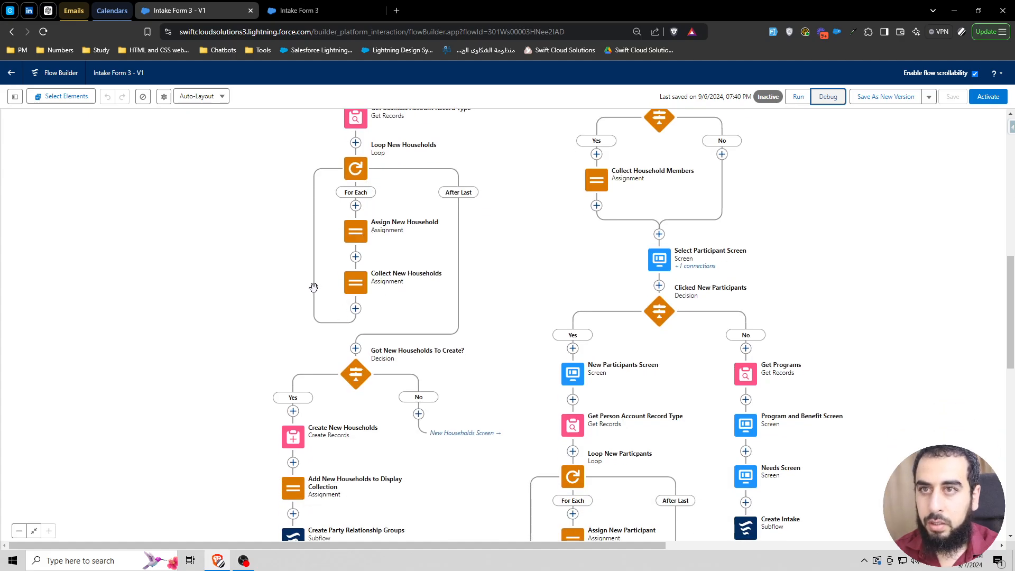
pyautogui.scroll(-2, 313, 287)
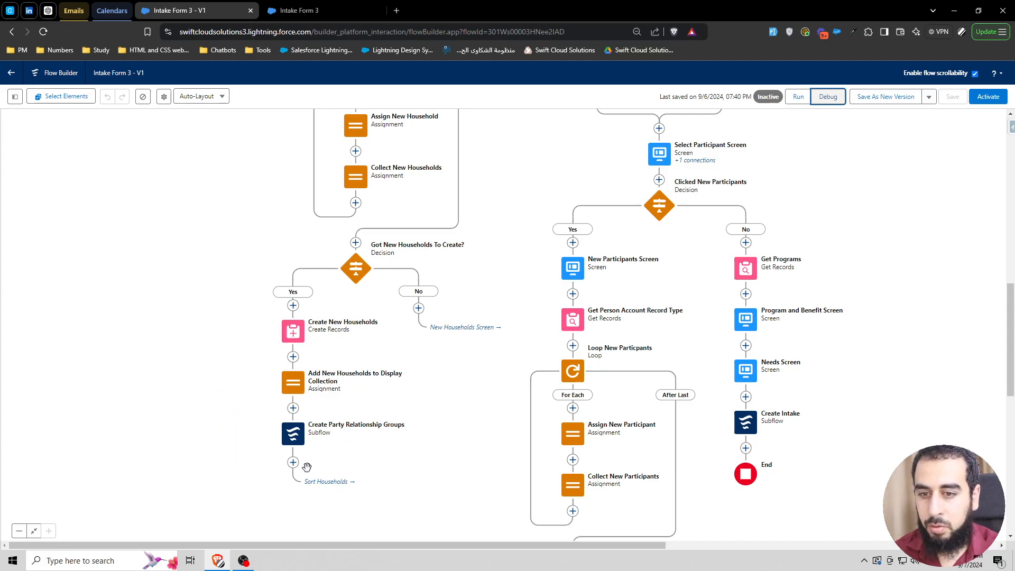
pyautogui.scroll(7, 242, 371)
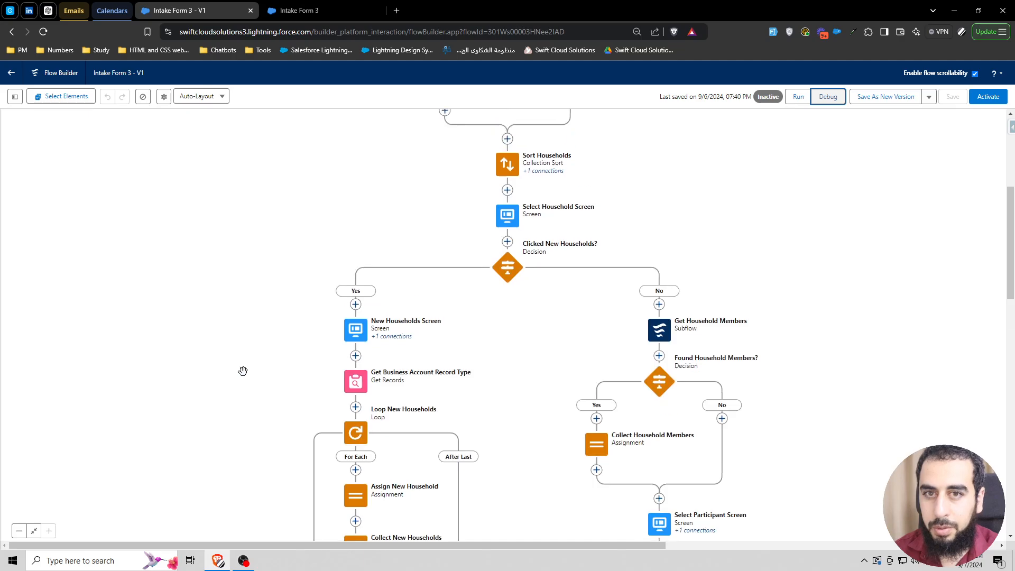
pyautogui.scroll(5, 242, 371)
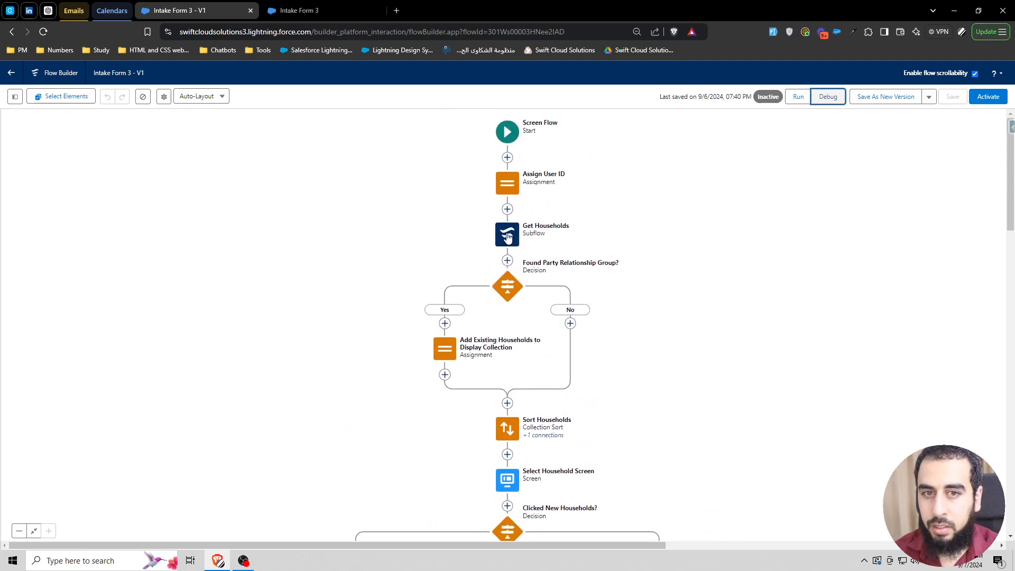
# Open the flow referenced by the Get Households subflow, review its elements, and close it
pyautogui.click(507, 236)
pyautogui.click(510, 322)
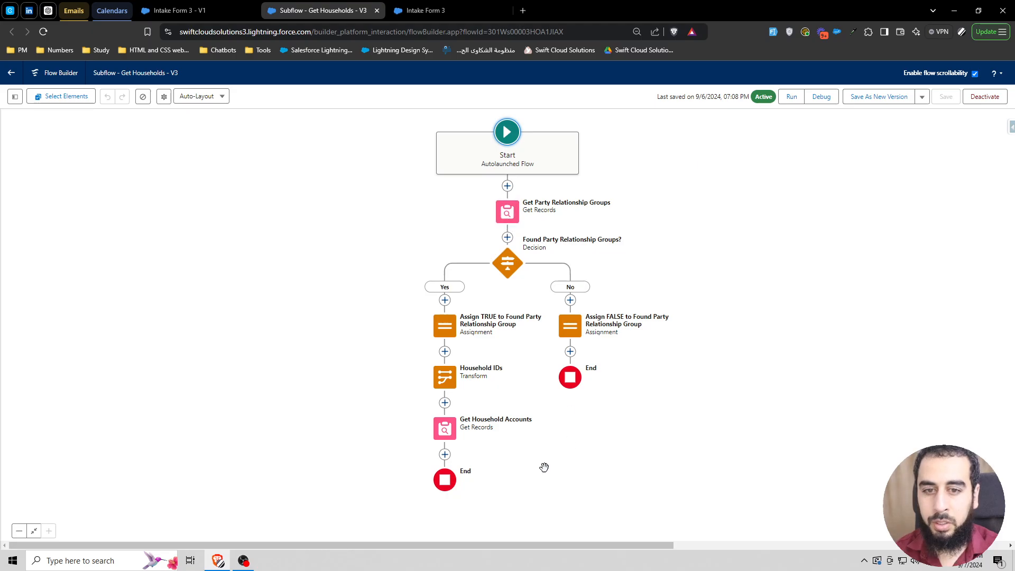
pyautogui.click(377, 11)
# Open the flow referenced by the Create Party Relationship Groups subflow in Intake Form 3
pyautogui.scroll(-10, 328, 307)
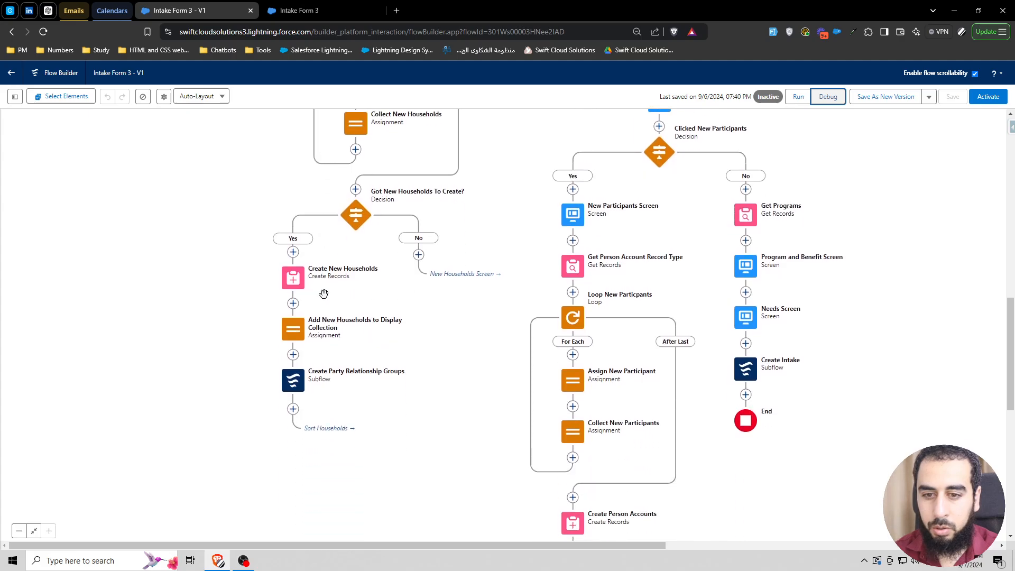
pyautogui.scroll(-1, 333, 290)
pyautogui.scroll(4, 348, 317)
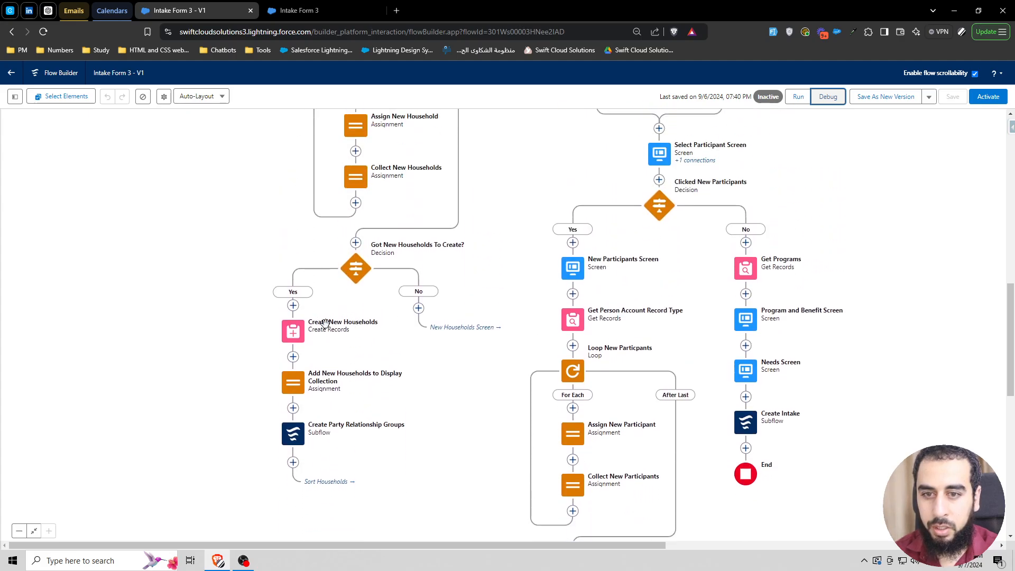
pyautogui.scroll(1, 326, 323)
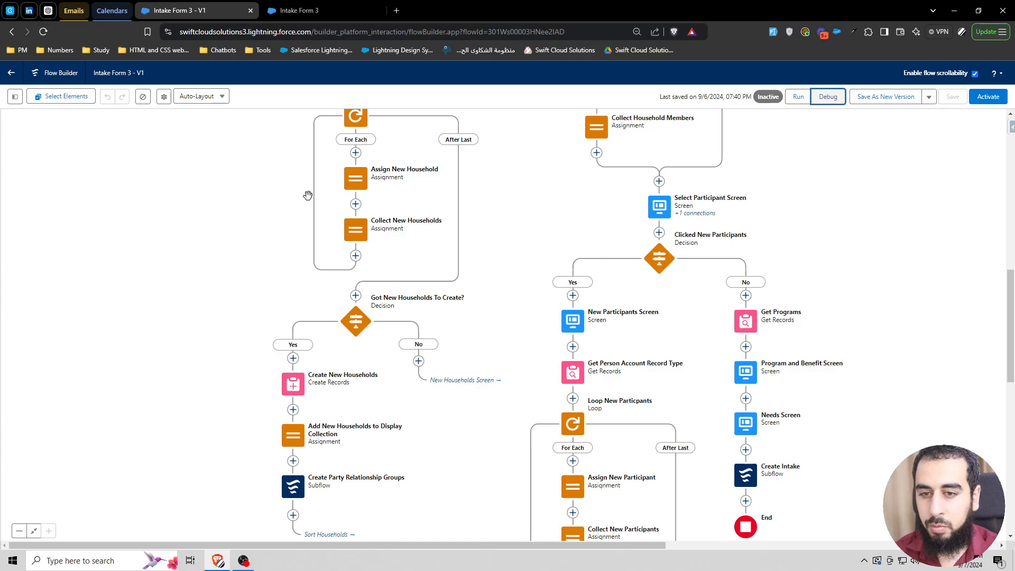
pyautogui.scroll(-1, 337, 270)
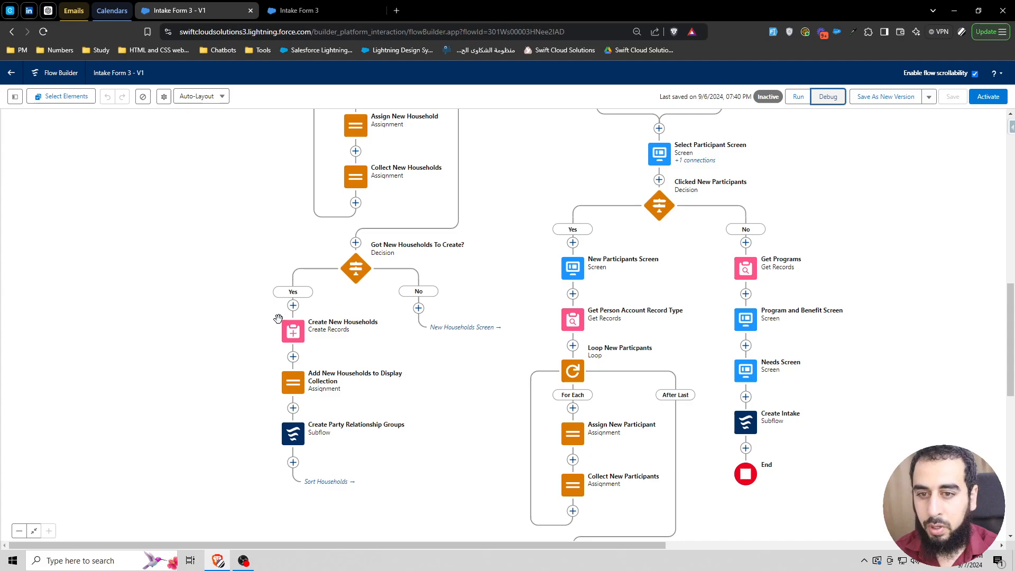
pyautogui.click(290, 433)
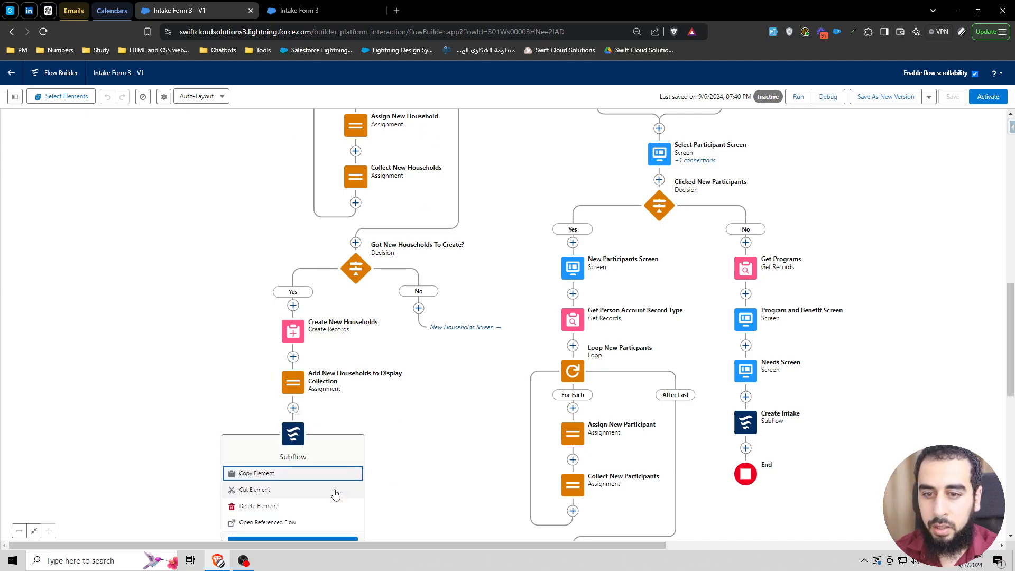
pyautogui.click(294, 521)
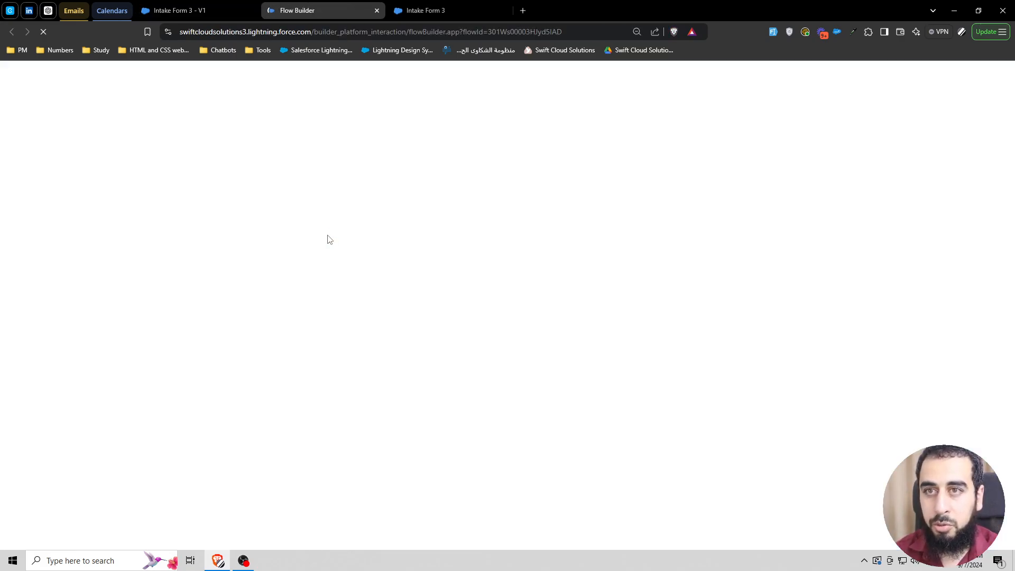
pyautogui.click(177, 10)
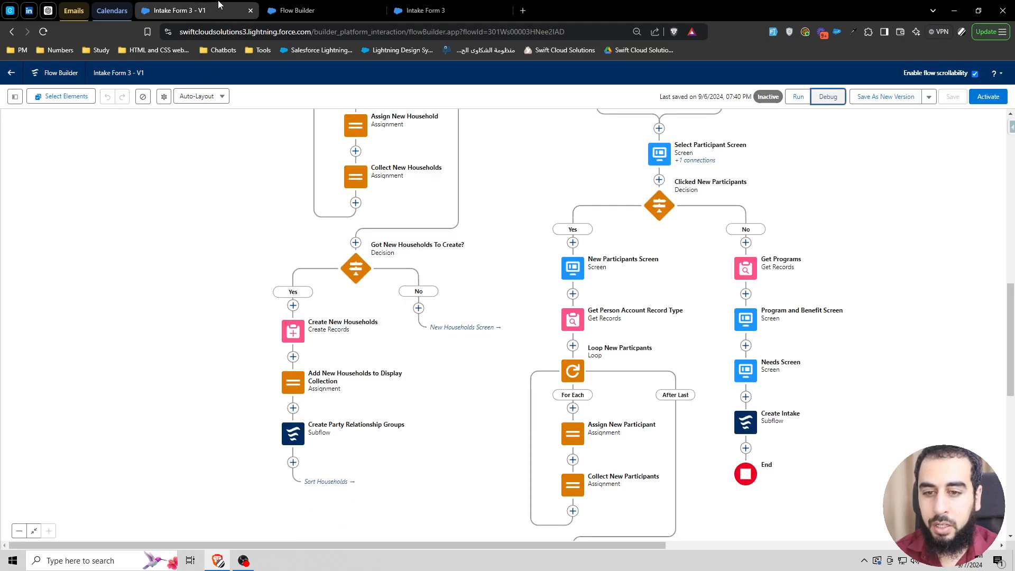
pyautogui.click(293, 12)
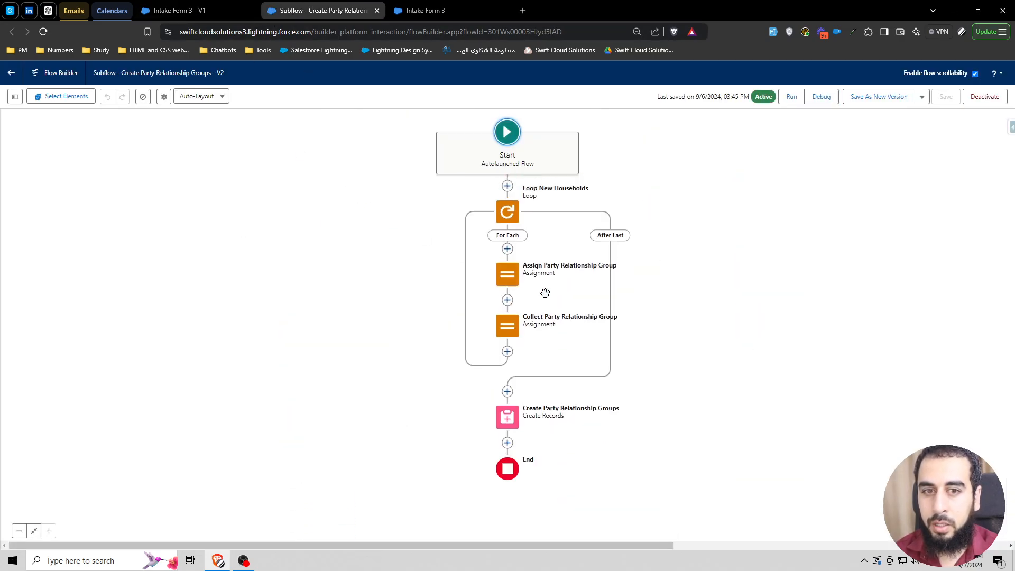
# Add a row to the Assign Party Relationship Group assignment with RecVar_PartyRelationshipGroup > Account ID as its variable
pyautogui.click(507, 280)
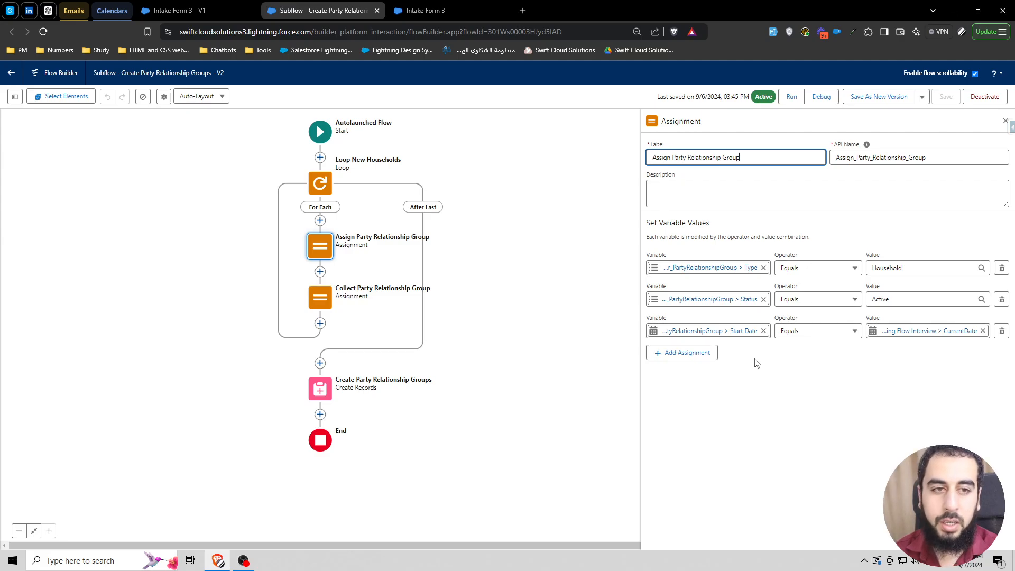
pyautogui.doubleClick(681, 331)
pyautogui.hotkey('ctrl', 'c')
pyautogui.click(828, 387)
pyautogui.click(711, 353)
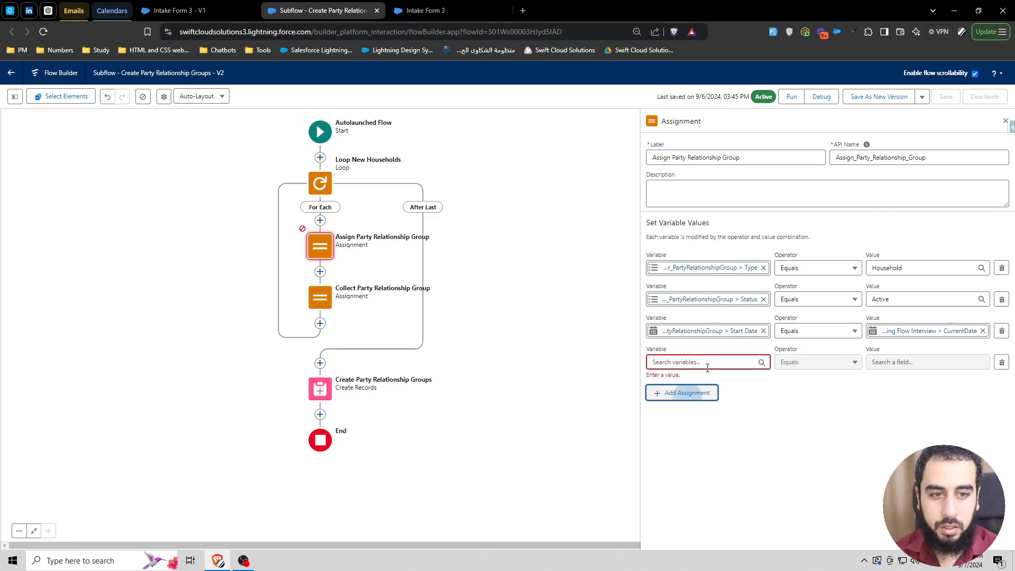
pyautogui.hotkey('ctrl', 'v')
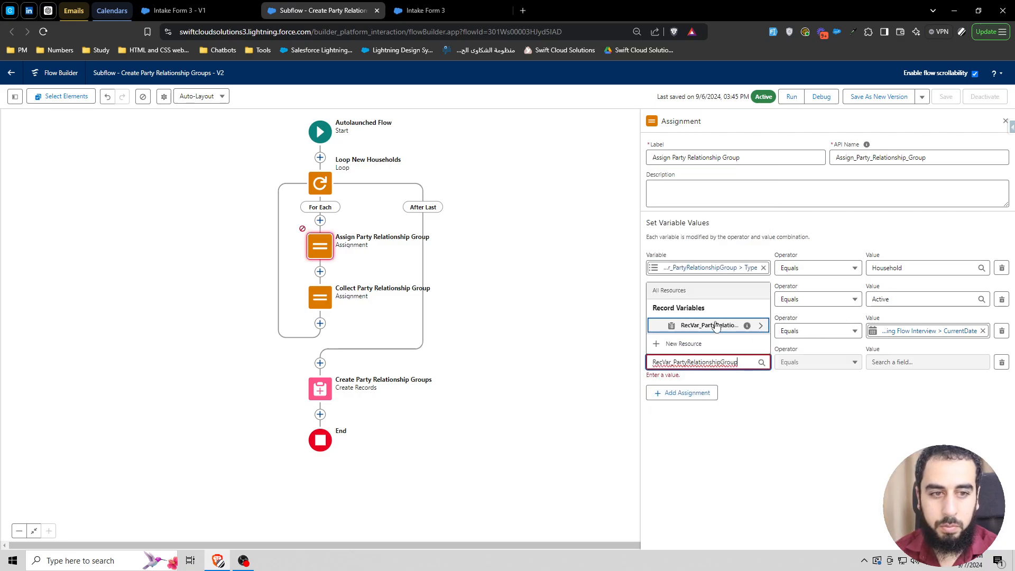
pyautogui.click(714, 325)
pyautogui.write('id')
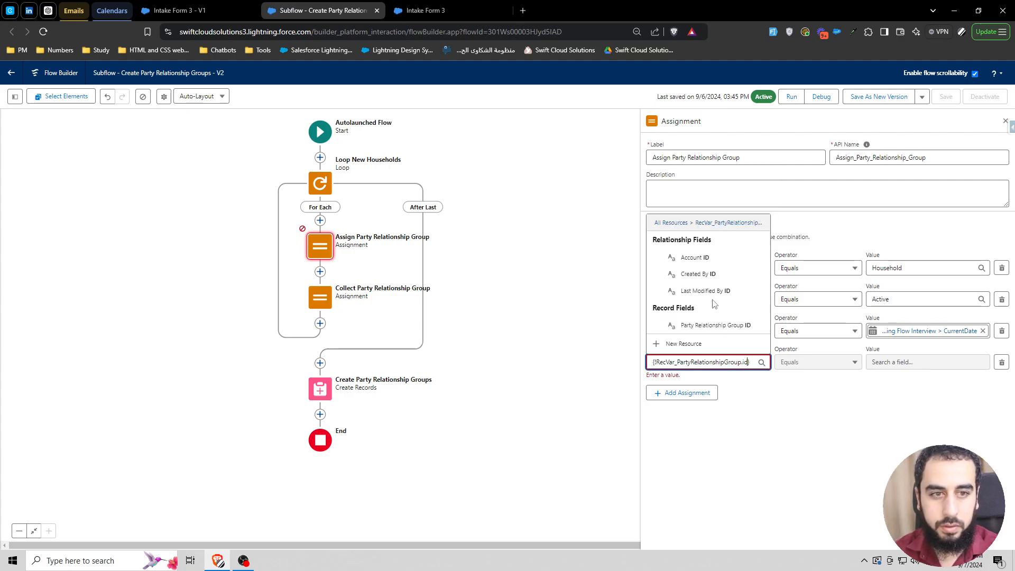
pyautogui.click(694, 258)
# Set the new Account ID assignment's value to the Account ID of the current item from Loop New Households
pyautogui.click(895, 361)
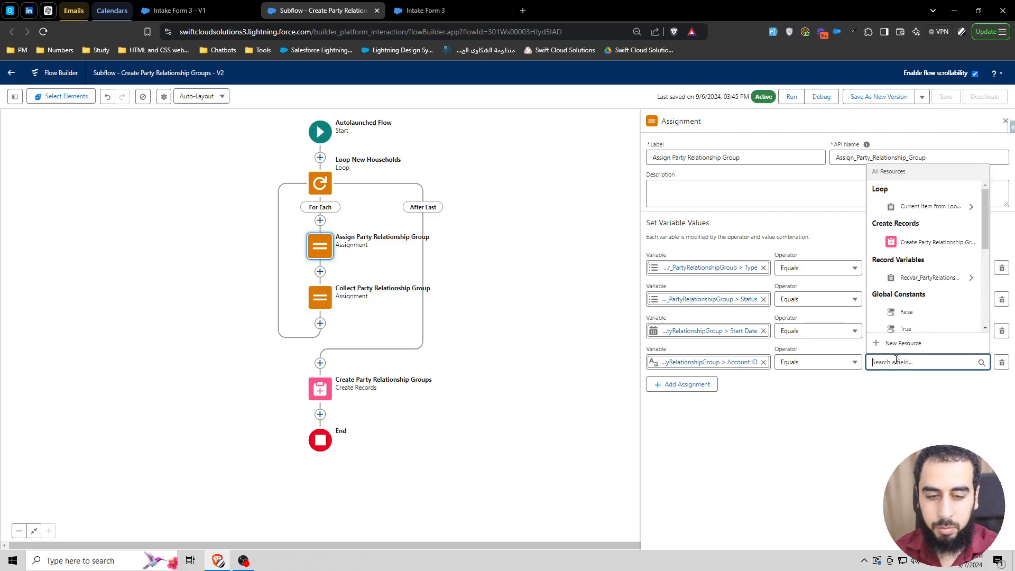
pyautogui.write('current')
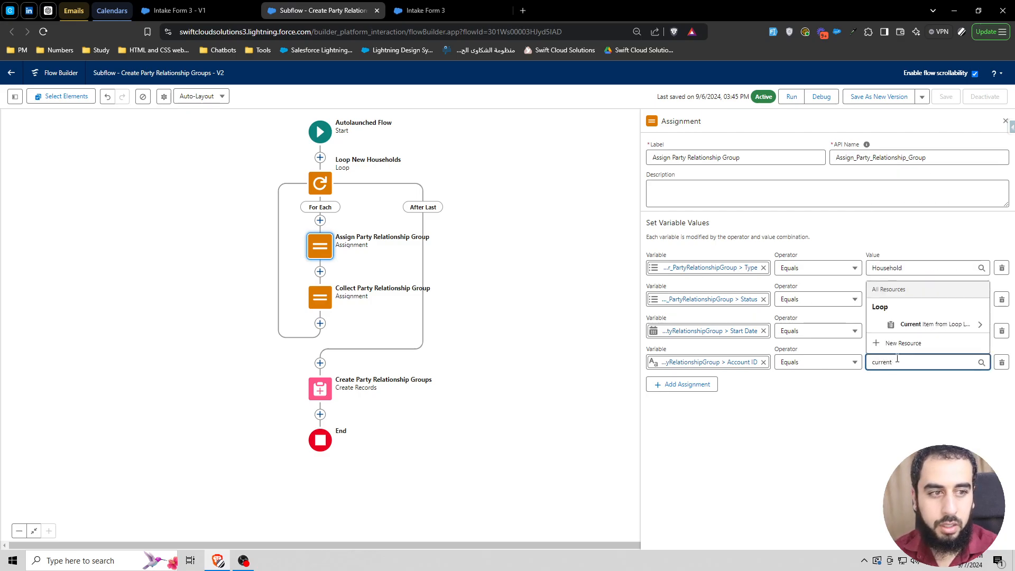
pyautogui.click(914, 324)
pyautogui.write('account id')
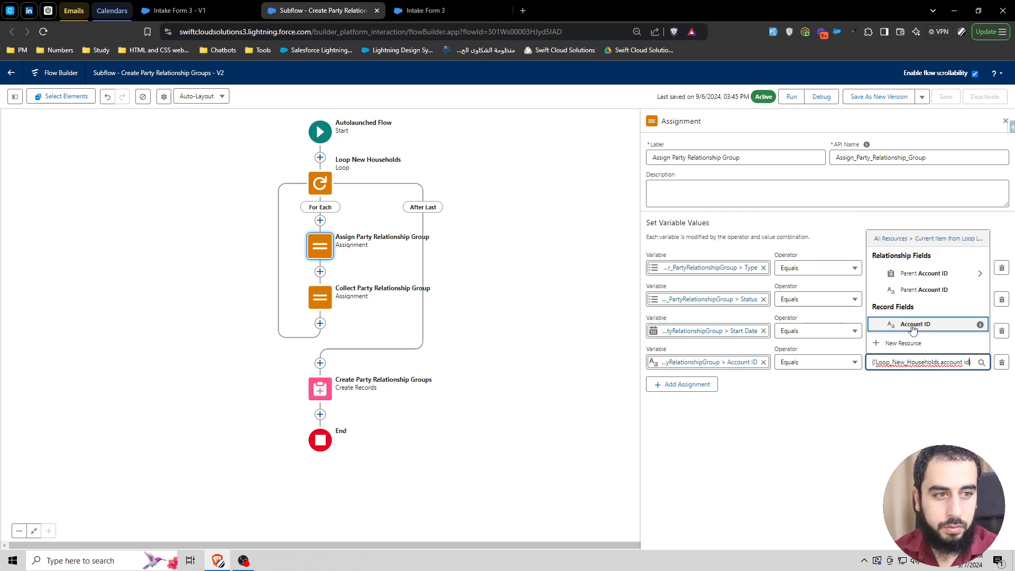
pyautogui.click(913, 326)
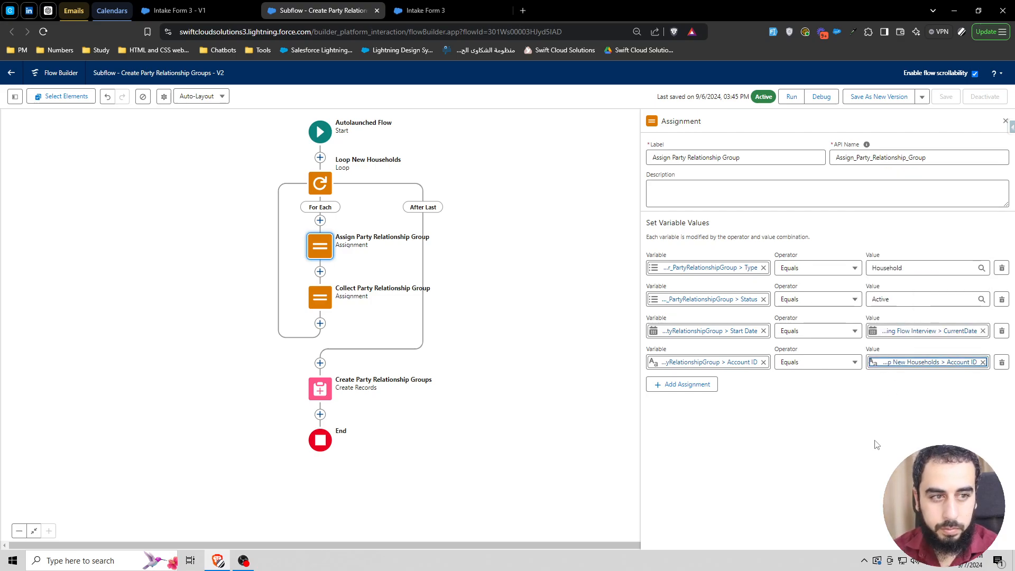
# Review the settings of Loop New Households and the Assign and Collect Party Relationship Group assignments
pyautogui.click(330, 185)
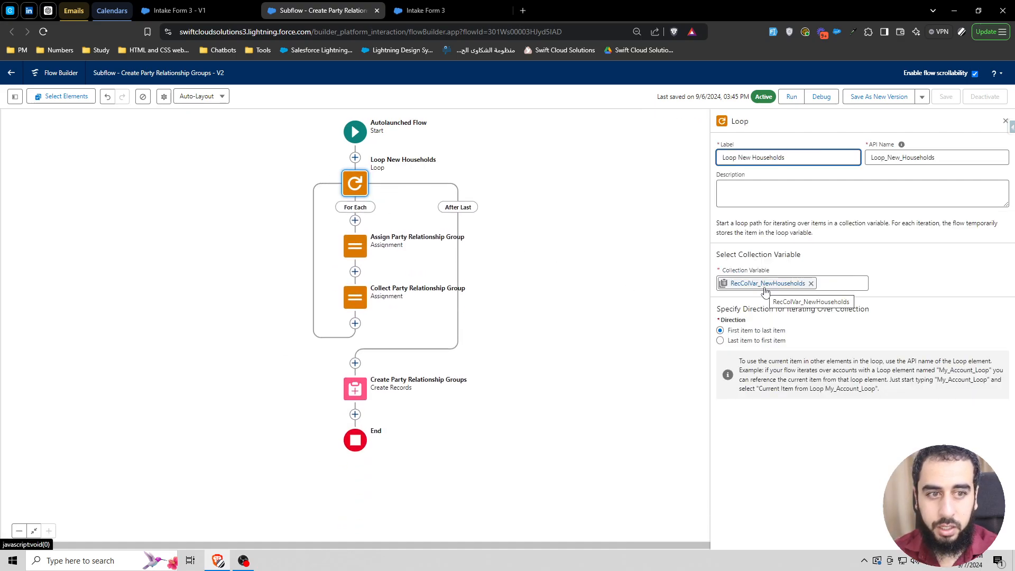
pyautogui.click(355, 297)
pyautogui.click(356, 389)
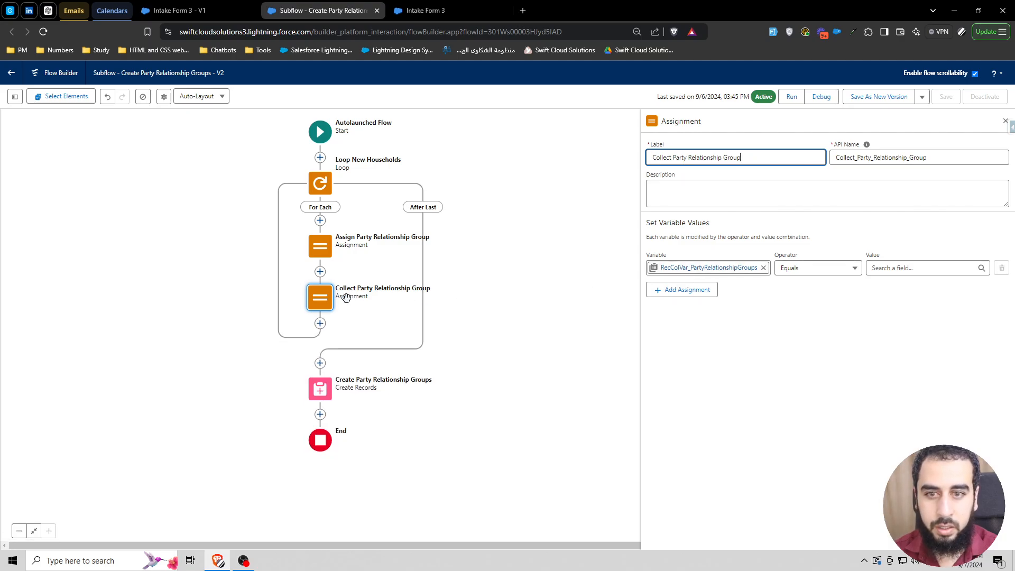
pyautogui.click(324, 255)
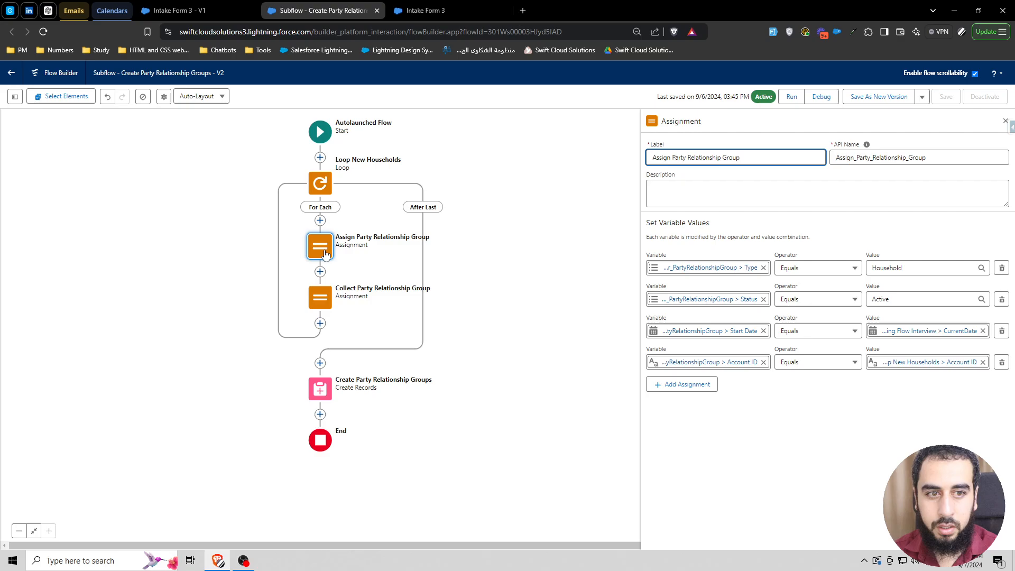
pyautogui.click(323, 303)
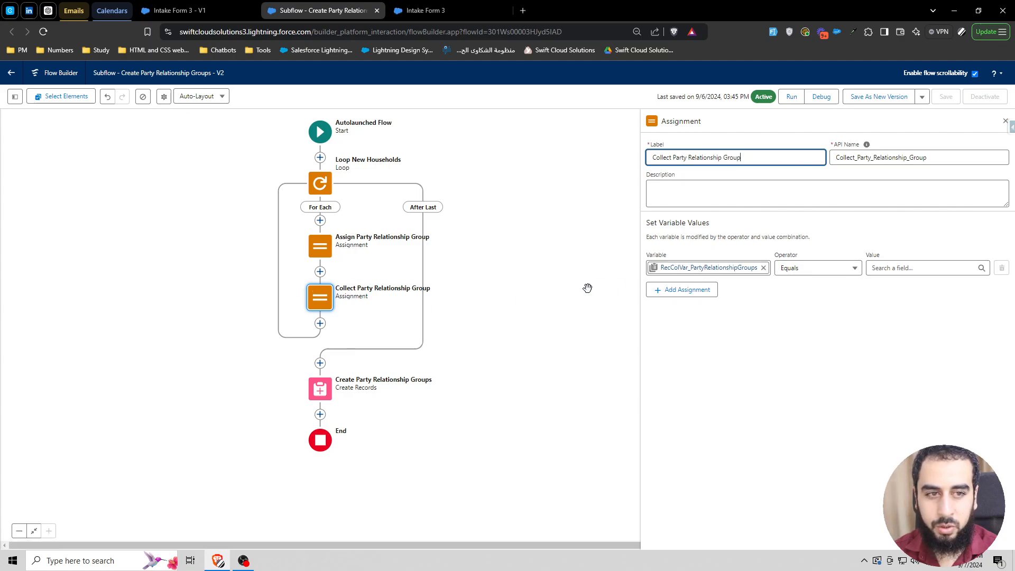
# Set the Collect Party Relationship Group assignment to add RecVar_PartyRelationshipGroup to RecColVar_PartyRelationshipGroups
pyautogui.click(824, 275)
pyautogui.click(793, 301)
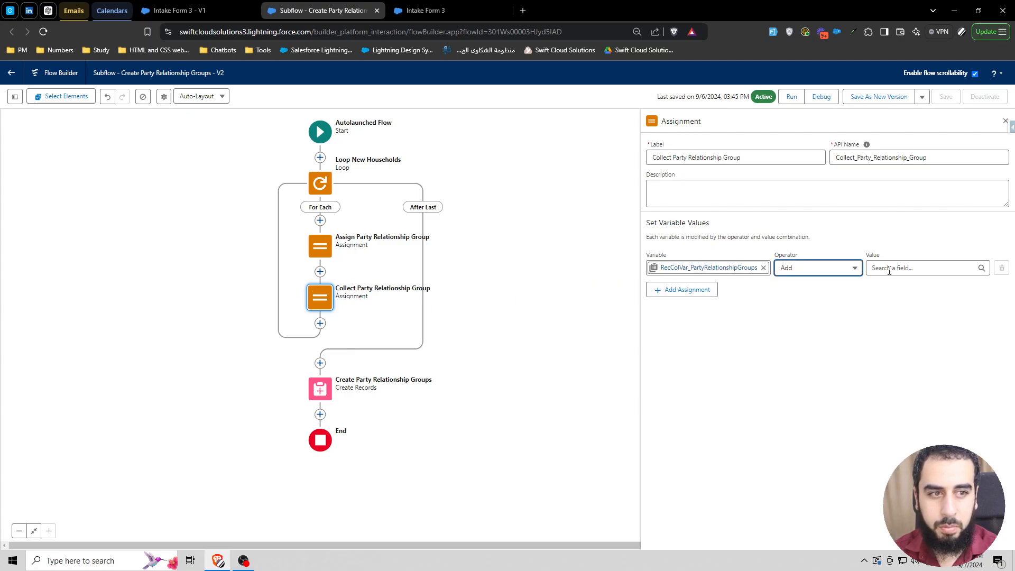
pyautogui.click(889, 268)
pyautogui.write('recvar')
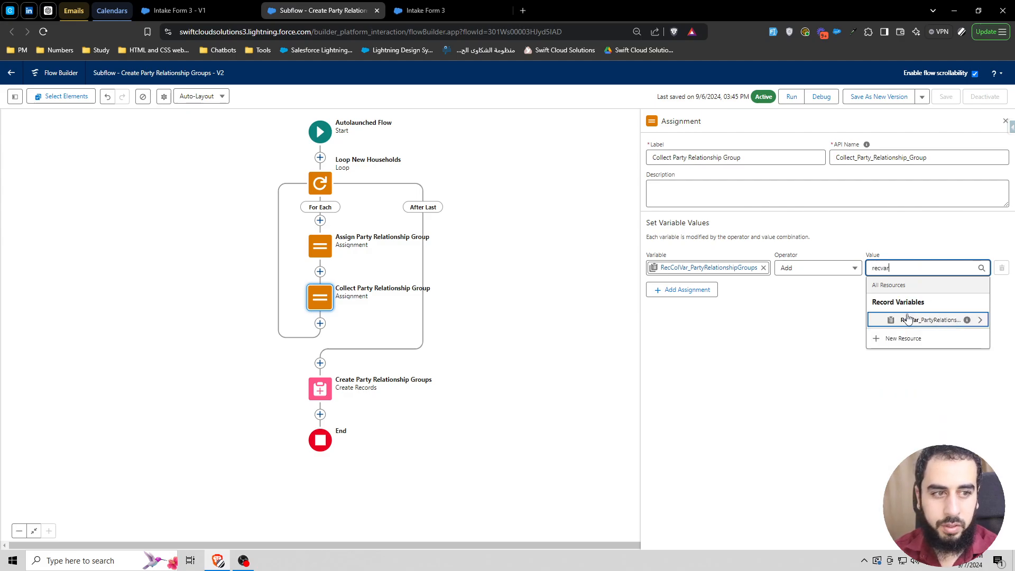
pyautogui.click(897, 319)
pyautogui.click(777, 350)
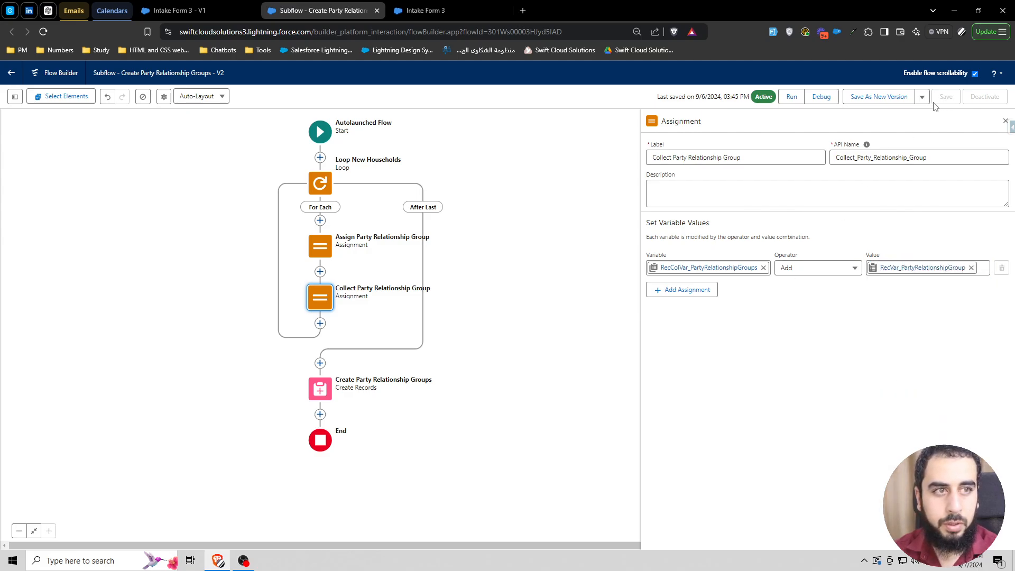
# Save the Create Party Relationship Groups subflow as a new version and activate that version
pyautogui.click(878, 96)
pyautogui.click(683, 379)
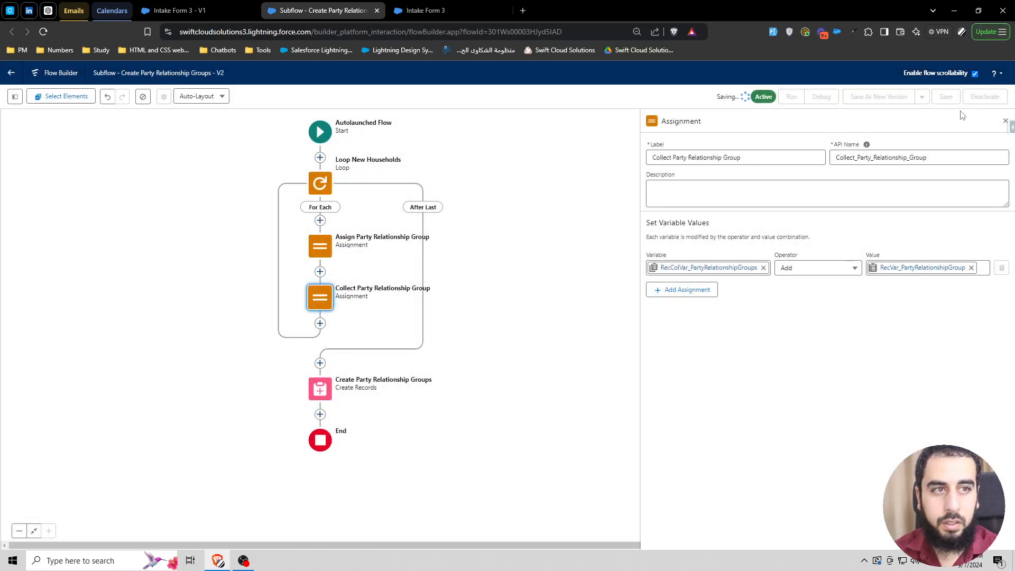
pyautogui.click(435, 11)
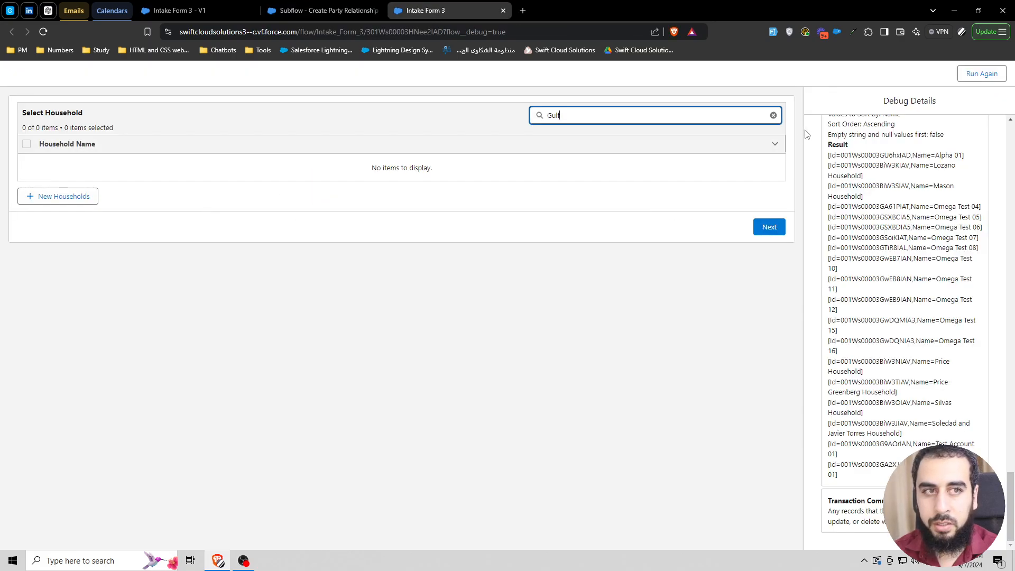
pyautogui.click(975, 77)
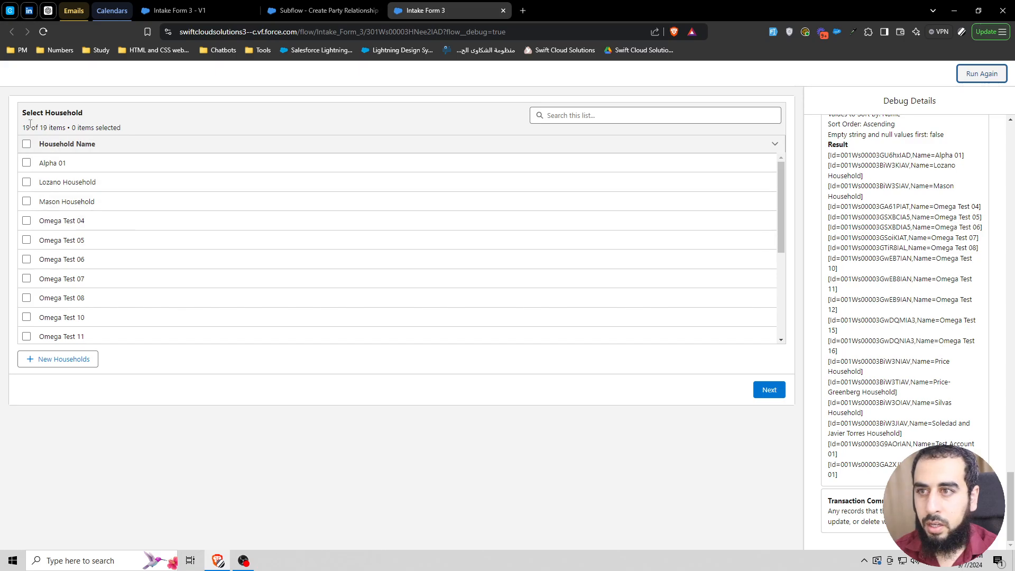
pyautogui.click(322, 11)
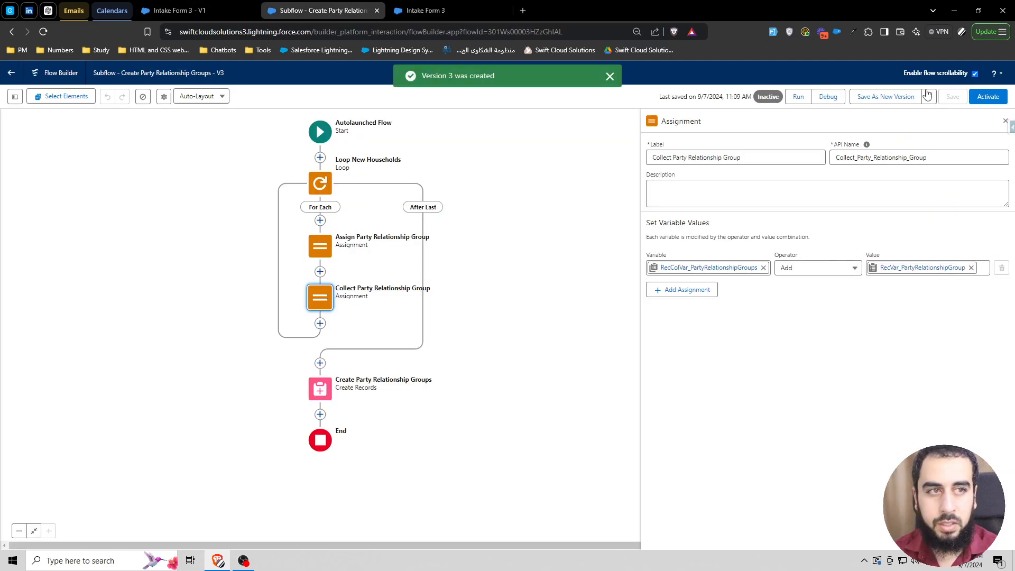
pyautogui.click(988, 97)
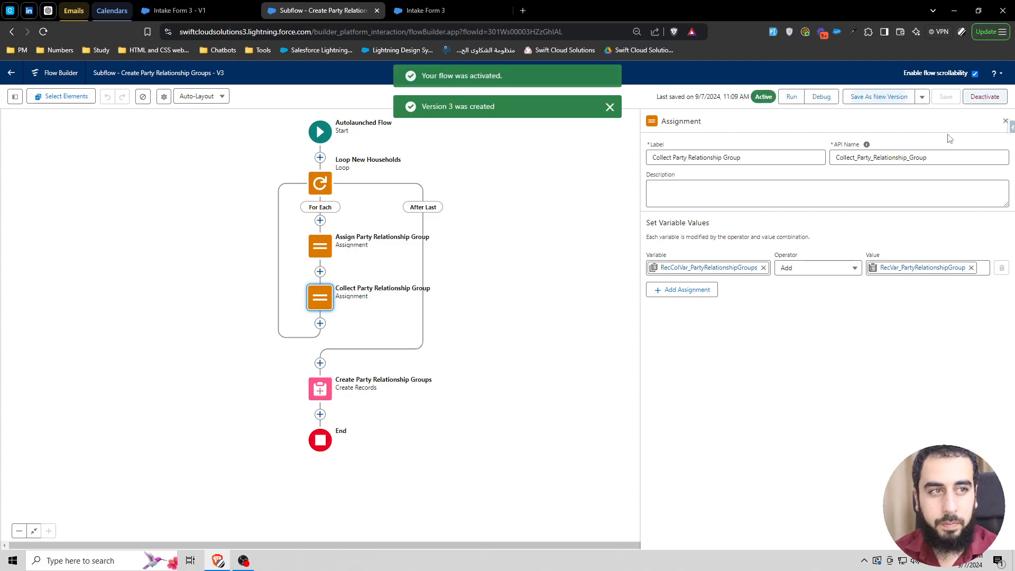
# Close the old debug run and the subflow, then reload Intake Form 3 and start a fresh debug run with the default options
pyautogui.click(423, 17)
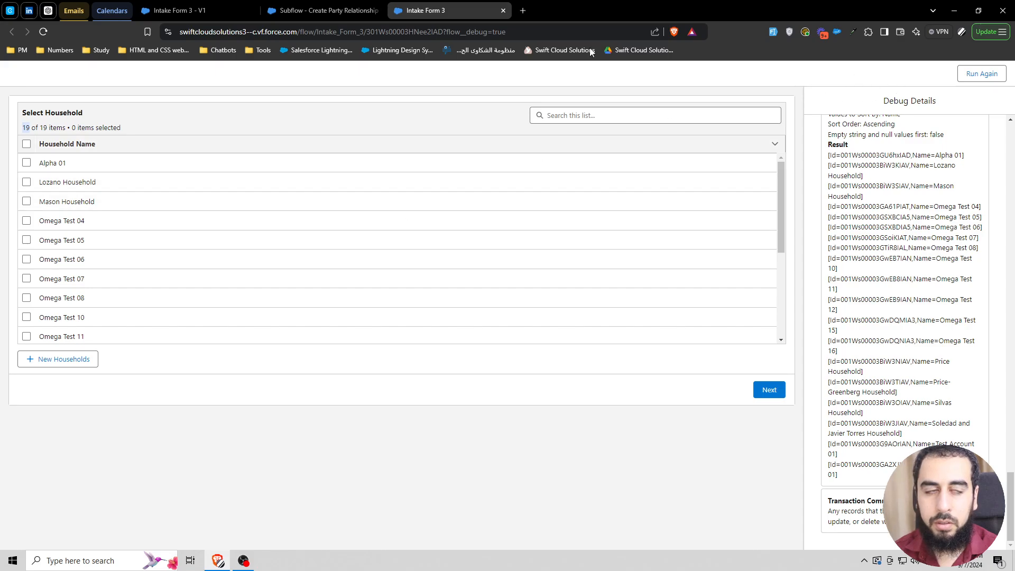
pyautogui.click(317, 13)
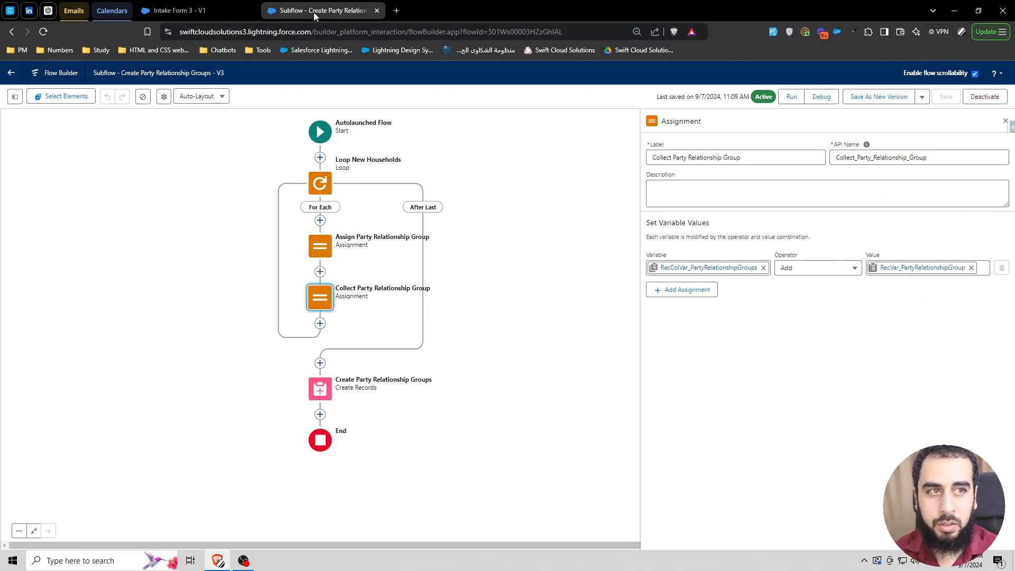
pyautogui.click(377, 11)
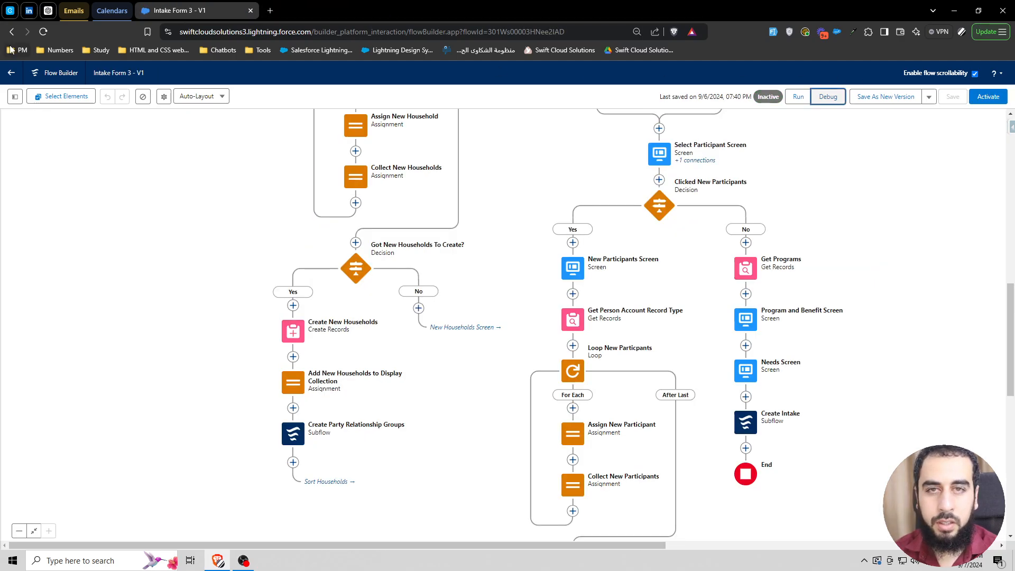
pyautogui.click(43, 33)
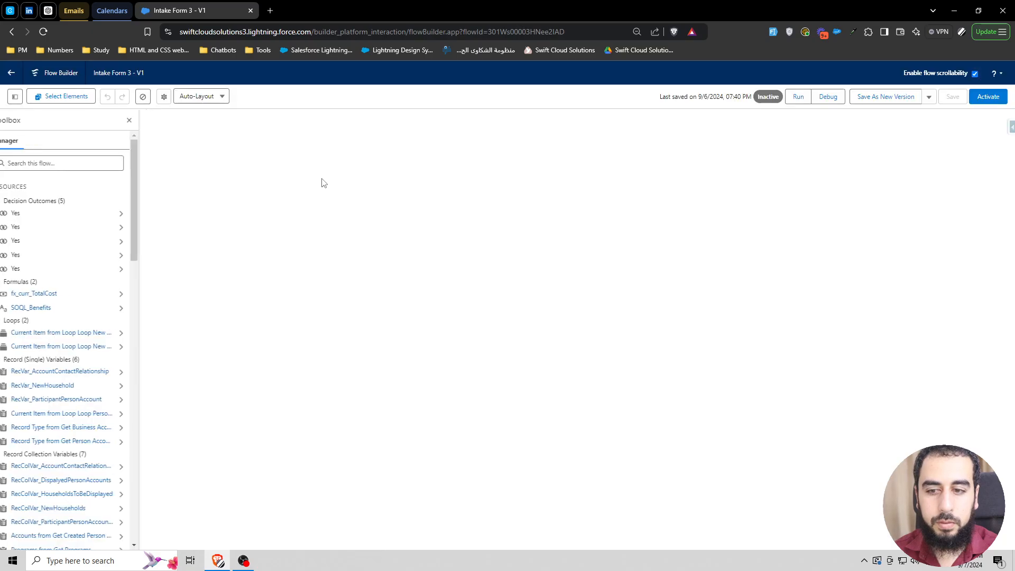
pyautogui.click(827, 97)
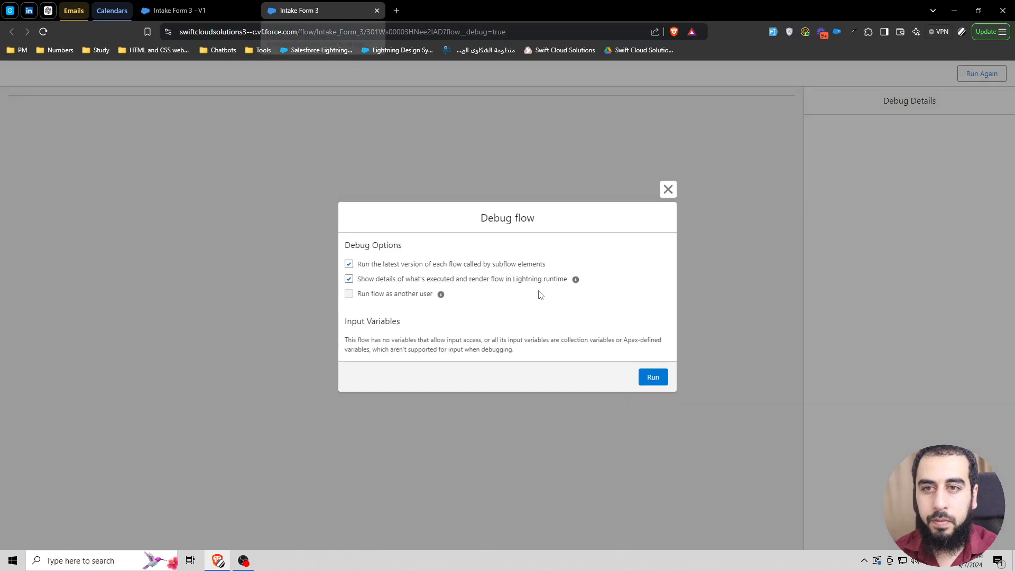
pyautogui.click(653, 376)
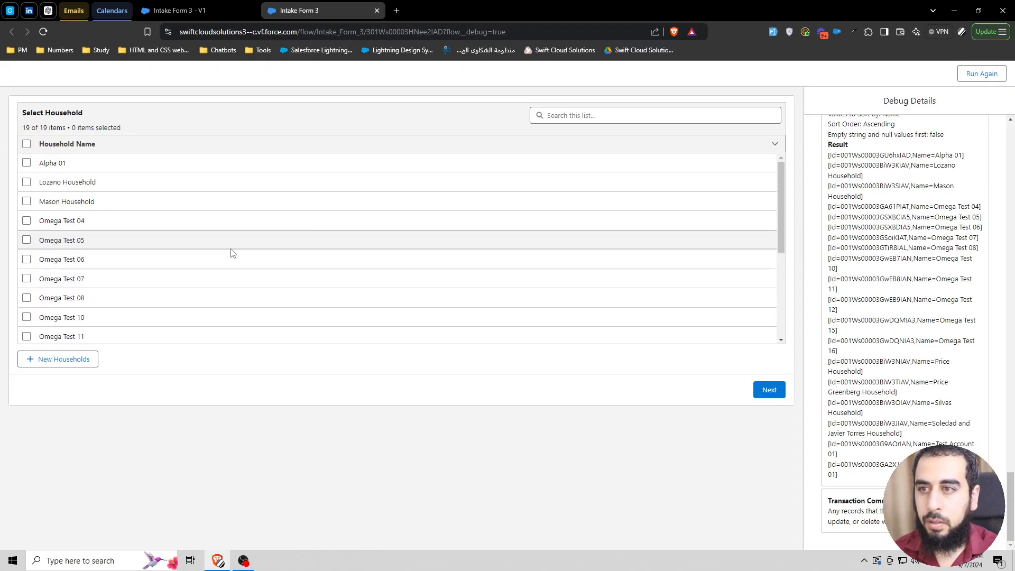
# Add a new household named Gulf 02 in the debug run and continue to the next screen
pyautogui.click(79, 360)
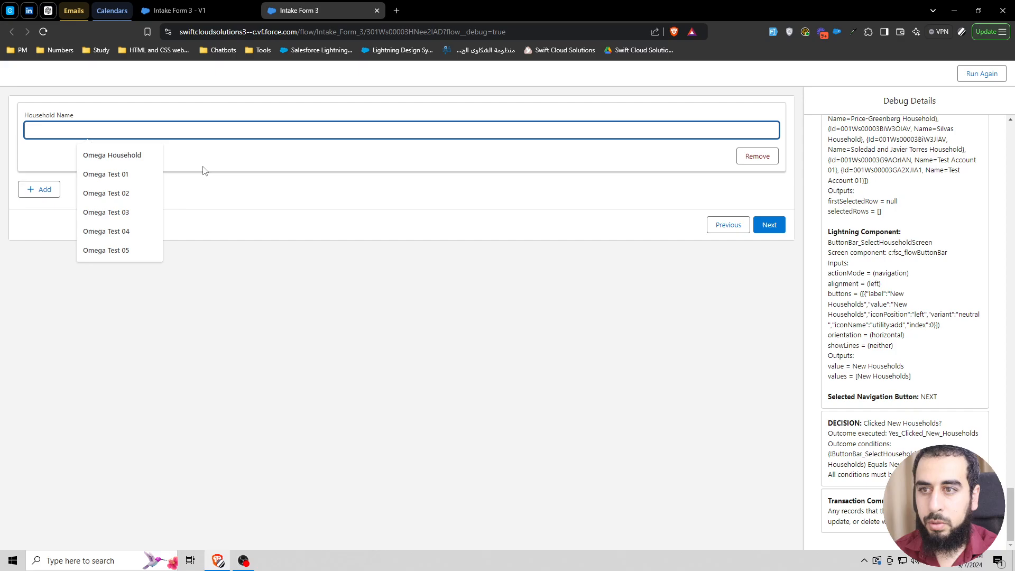
pyautogui.write('Gulf 02')
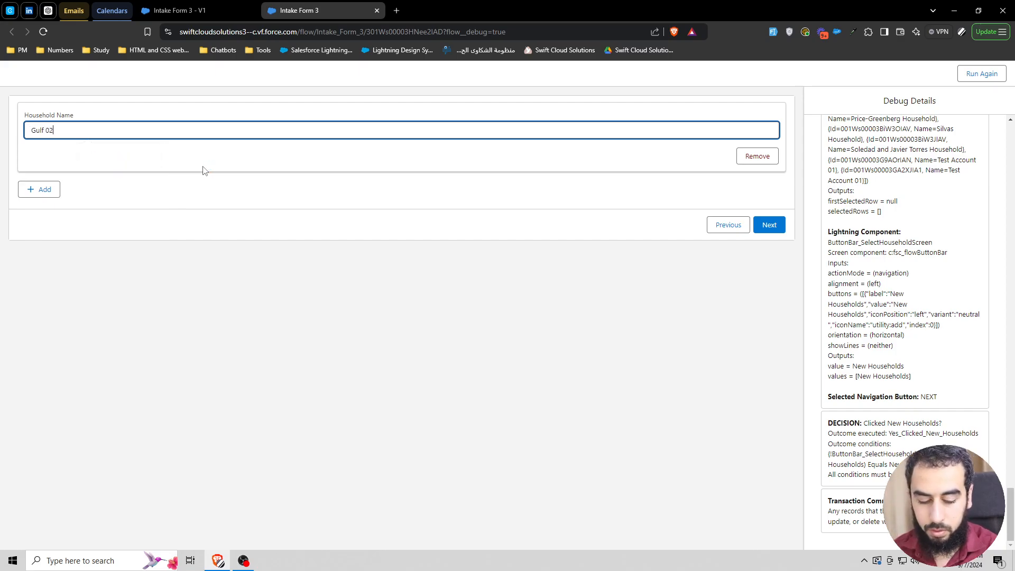
pyautogui.hotkey('ctrl', 'a')
pyautogui.click(773, 223)
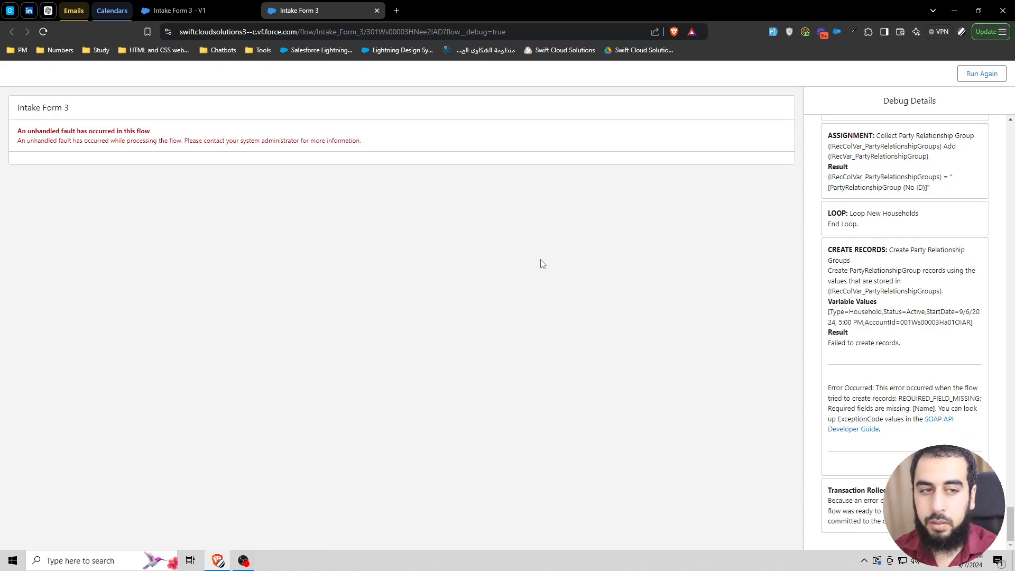
# Examine the debug details for the party relationship group assignments and the error in the Create Party Relationship Groups element
pyautogui.scroll(4, 909, 358)
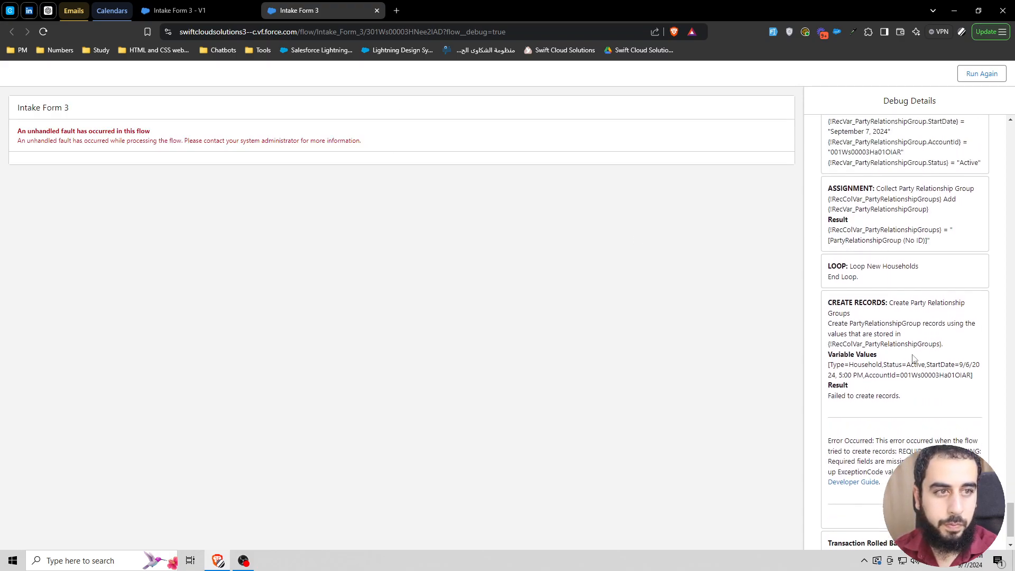
pyautogui.scroll(1, 913, 359)
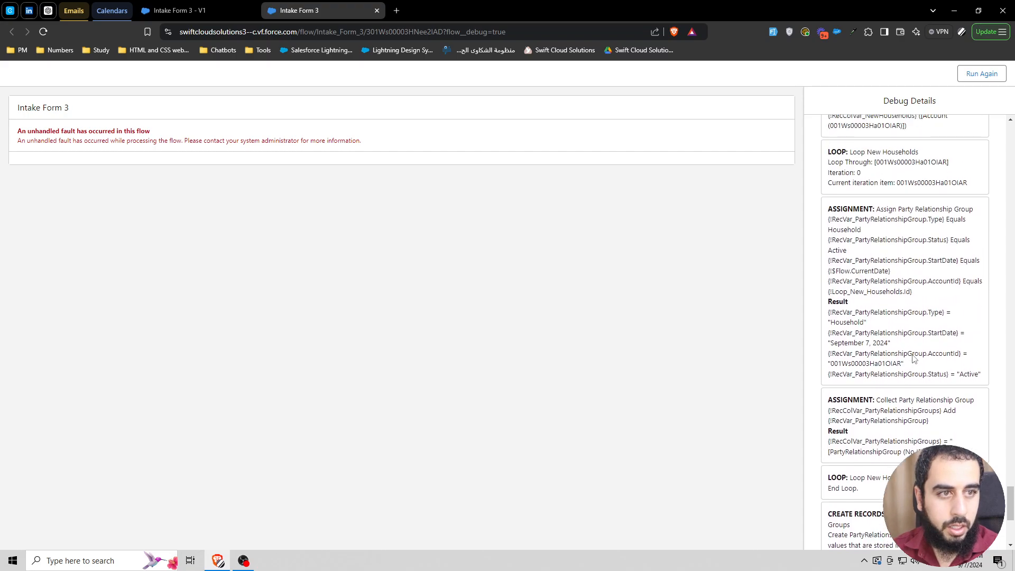
pyautogui.scroll(1, 917, 252)
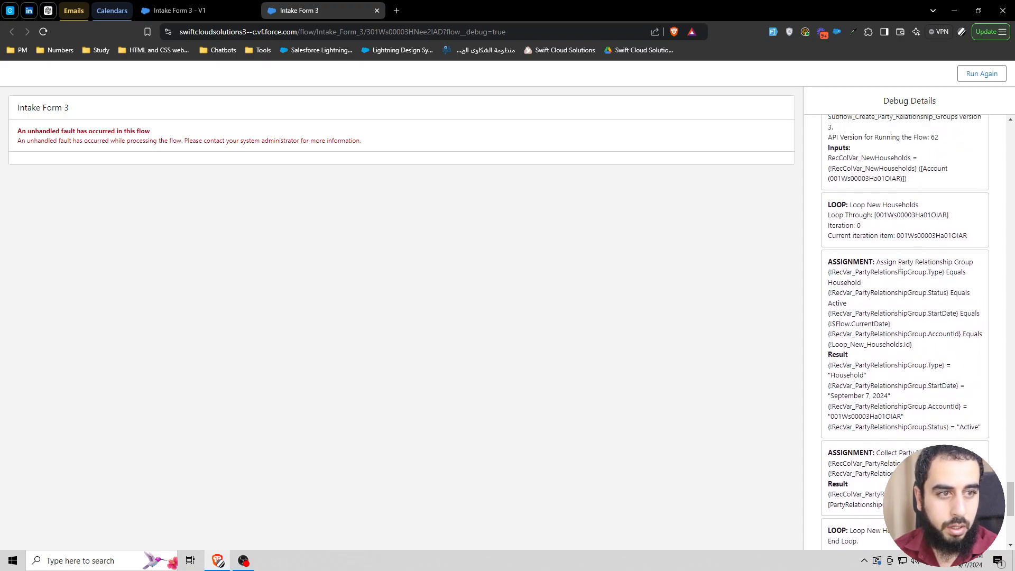
pyautogui.scroll(-2, 957, 263)
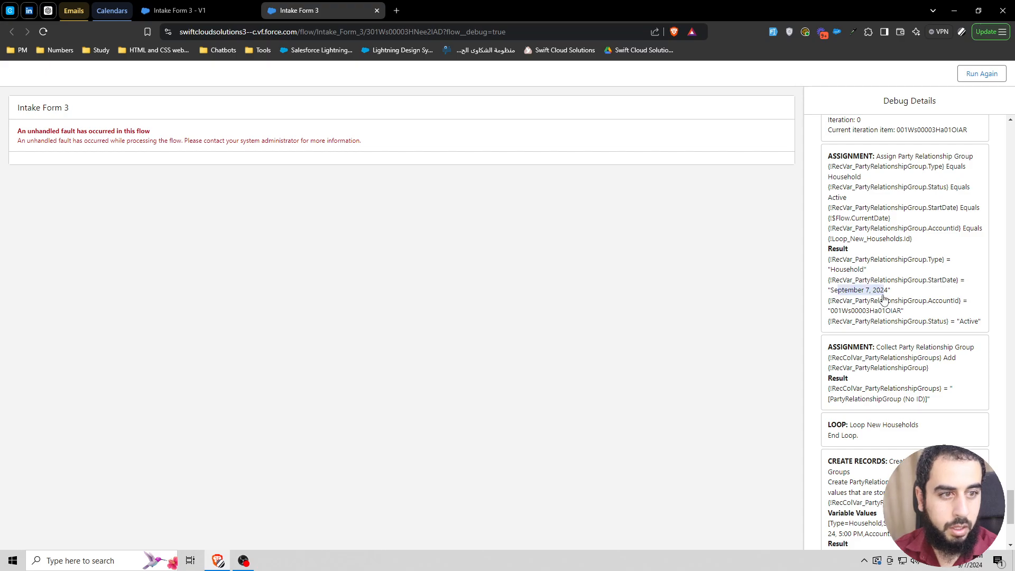
pyautogui.doubleClick(864, 311)
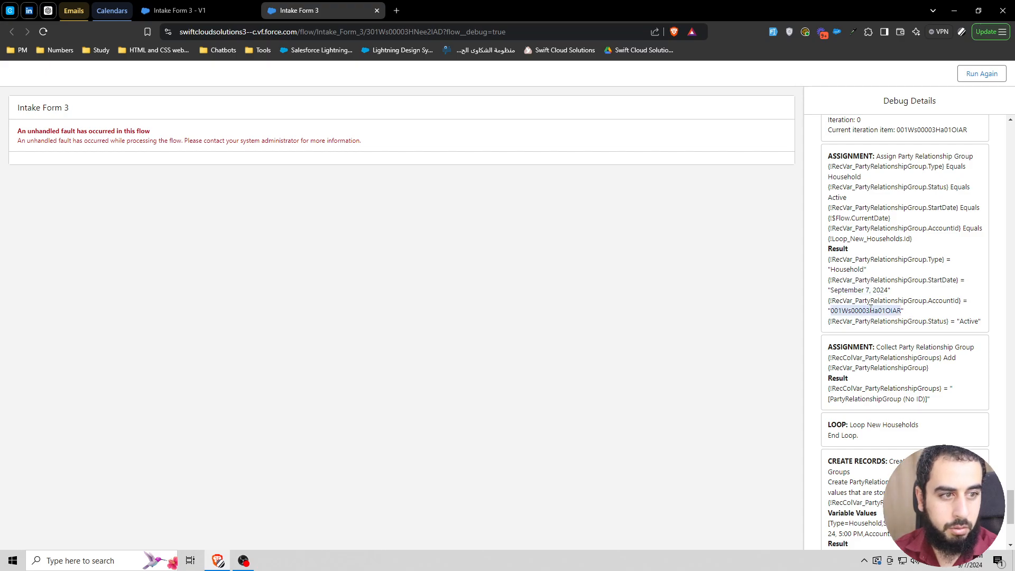
pyautogui.scroll(-1, 945, 322)
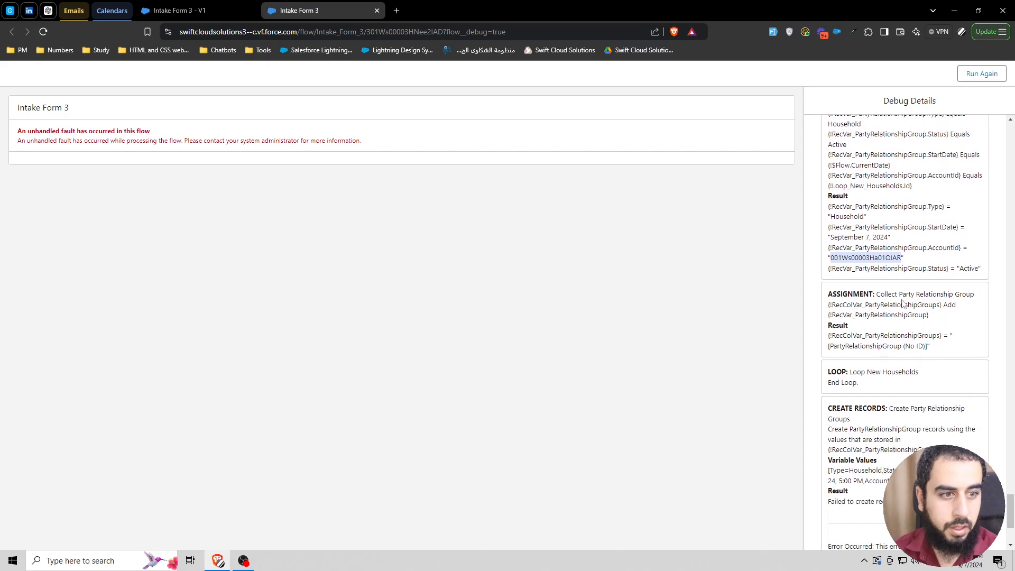
pyautogui.moveTo(860, 345); pyautogui.dragTo(899, 346)
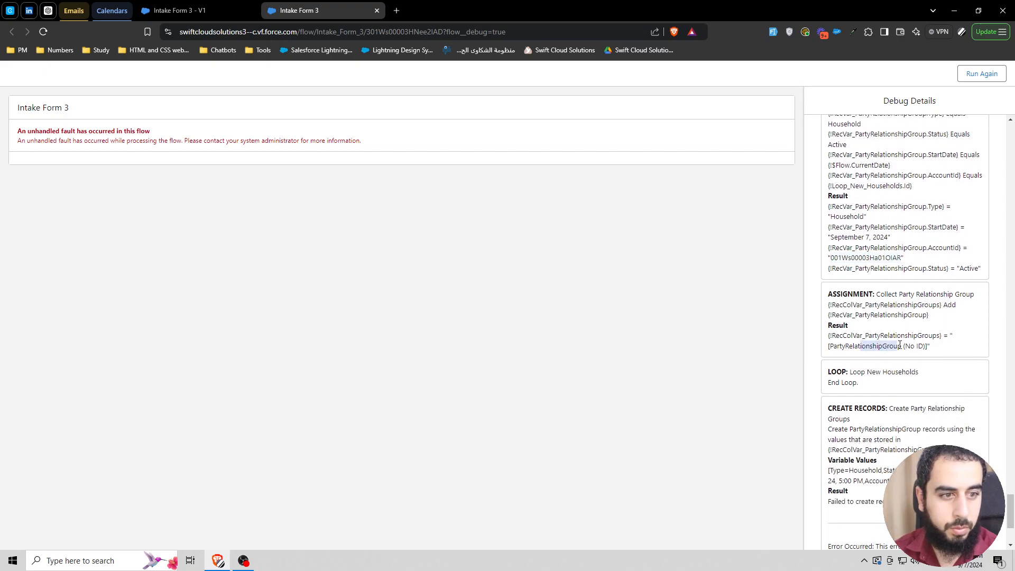
pyautogui.scroll(-1, 900, 344)
pyautogui.scroll(-2, 897, 375)
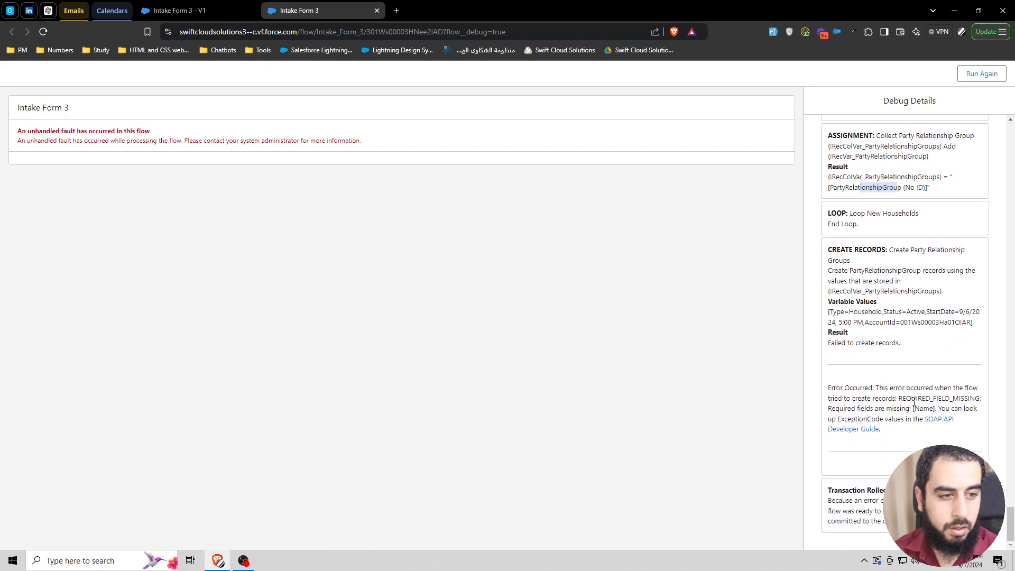
pyautogui.moveTo(912, 400); pyautogui.dragTo(953, 400)
pyautogui.click(927, 410)
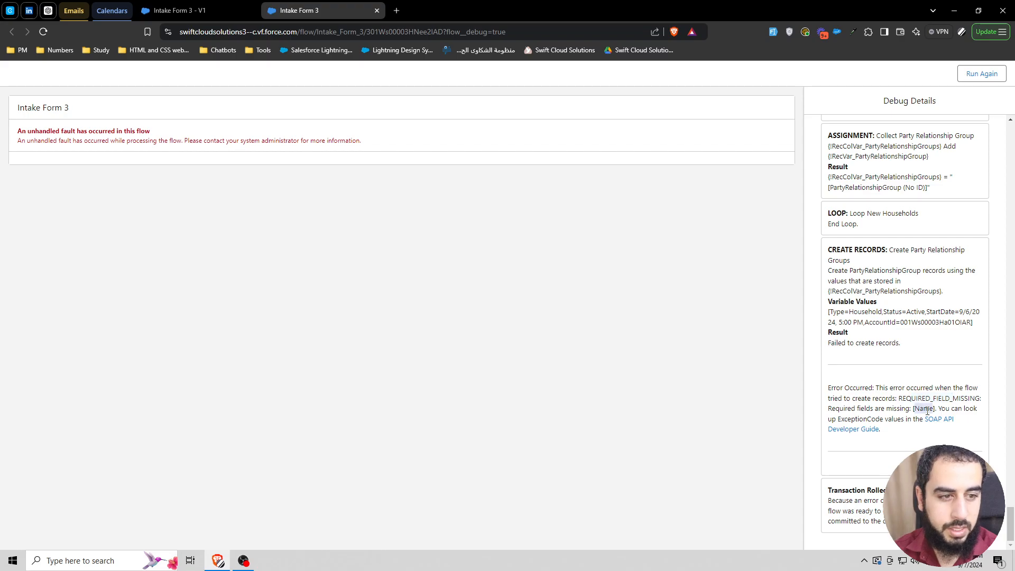
# Return to the Intake Form 3 flow and reopen the flow referenced by its Create Party Relationship Groups subflow
pyautogui.click(204, 8)
pyautogui.scroll(-6, 410, 267)
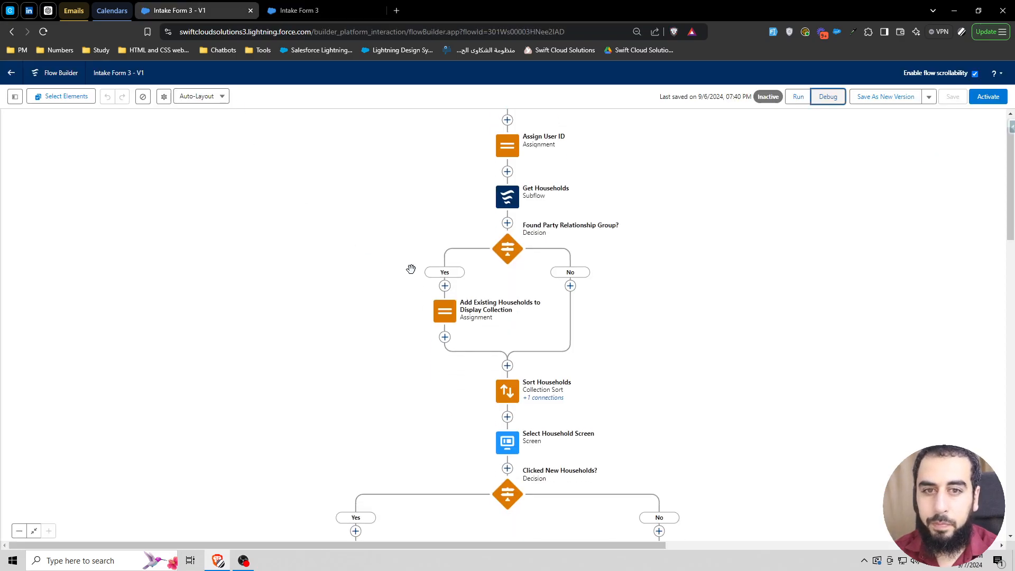
pyautogui.scroll(-7, 410, 268)
pyautogui.click(292, 327)
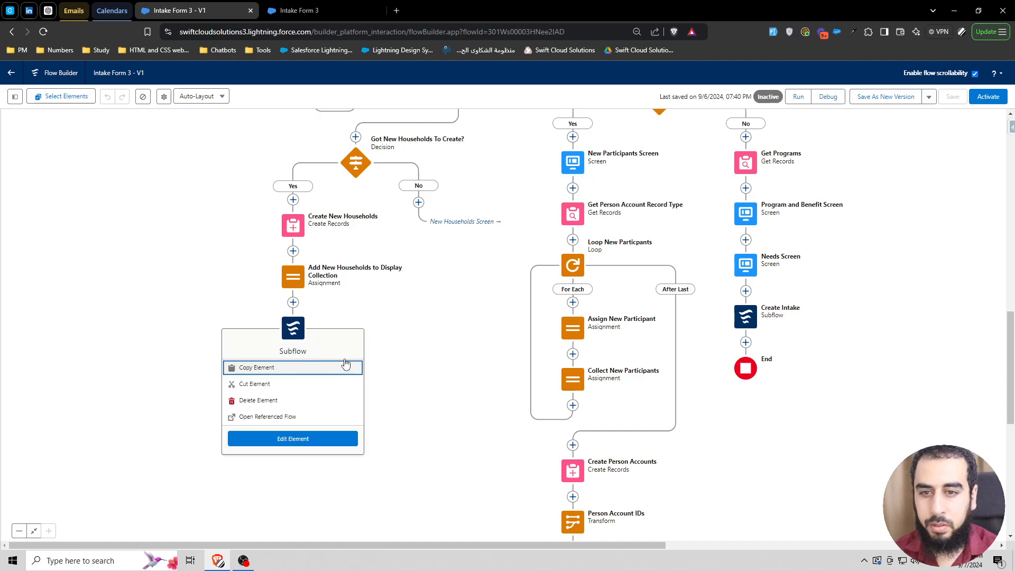
pyautogui.click(265, 418)
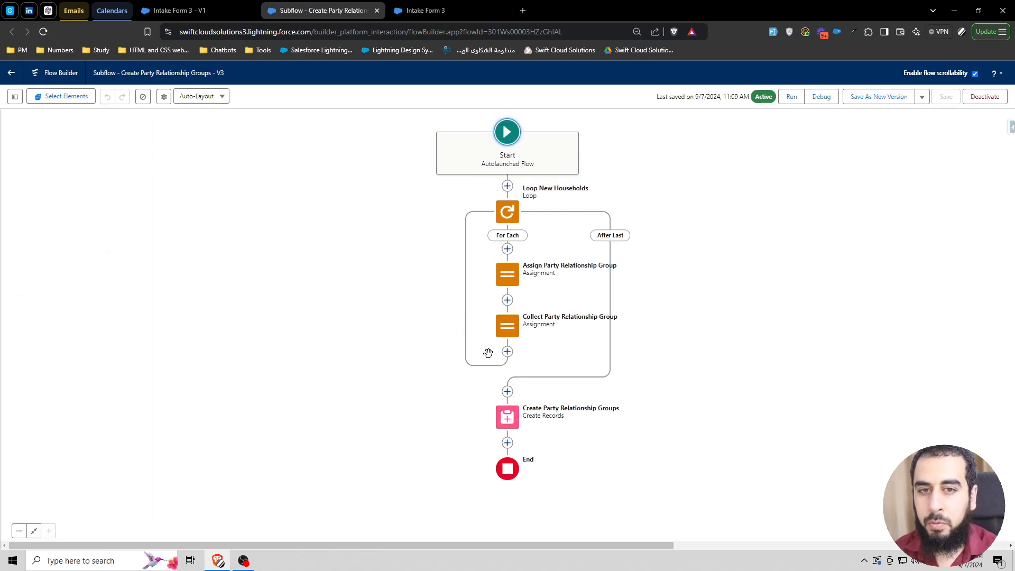
# Add a row to the Assign Party Relationship Group assignment with RecVar_PartyRelationshipGroup > Name as its variable
pyautogui.click(513, 279)
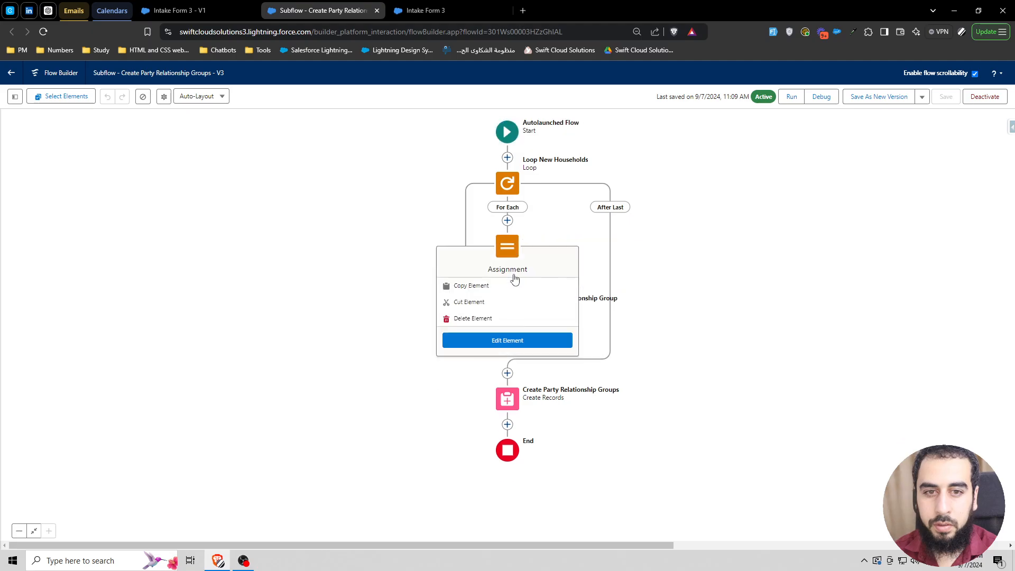
pyautogui.click(515, 339)
pyautogui.click(680, 362)
pyautogui.doubleClick(679, 361)
pyautogui.hotkey('ctrl', 'c')
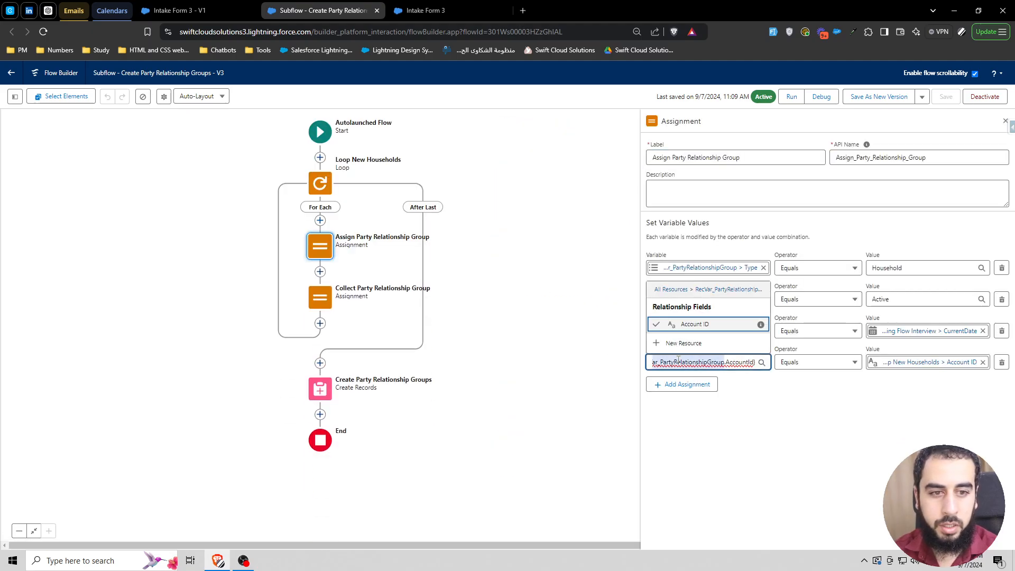
pyautogui.click(781, 417)
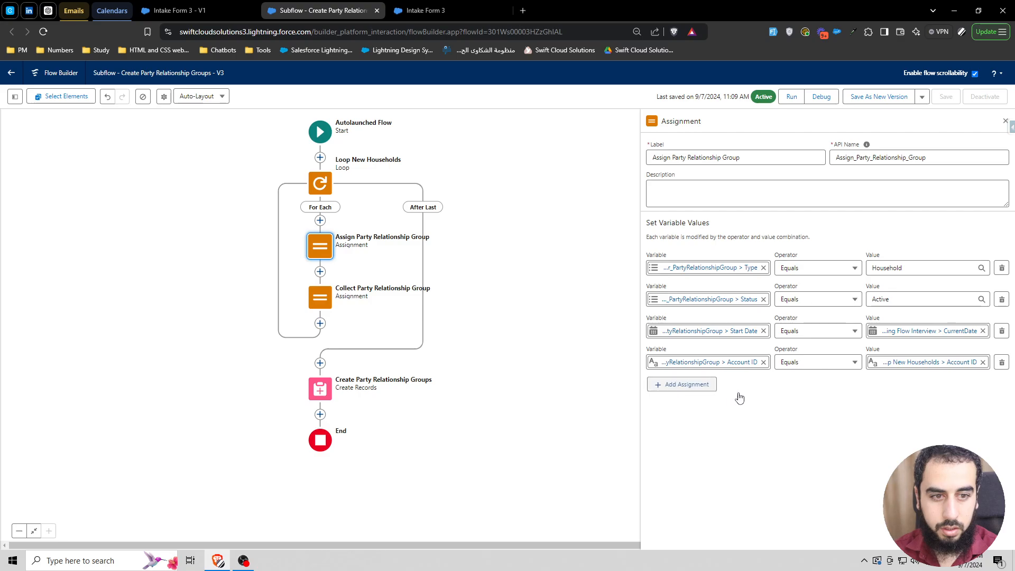
pyautogui.click(703, 385)
pyautogui.click(707, 394)
pyautogui.hotkey('ctrl', 'v')
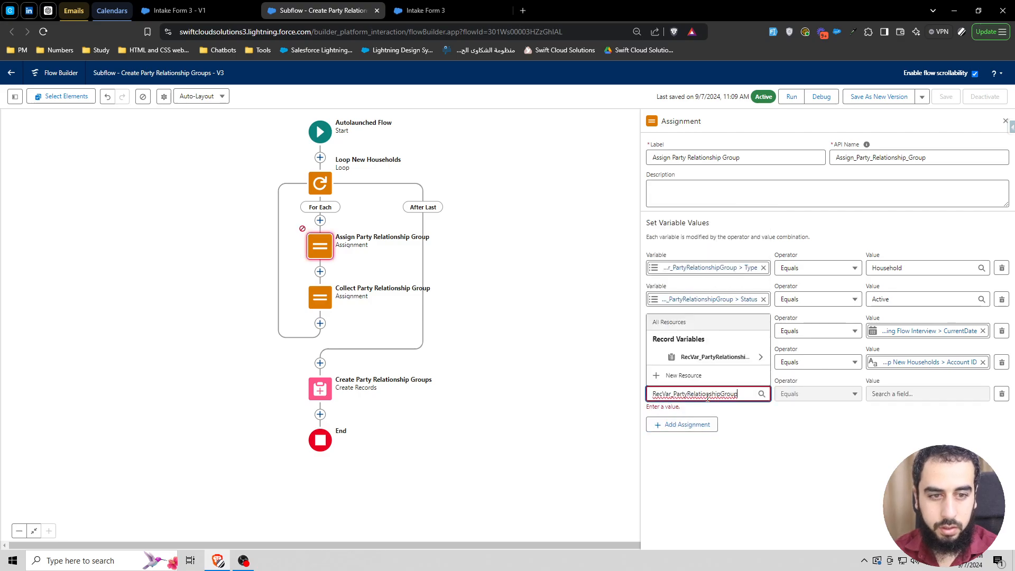
pyautogui.click(707, 357)
pyautogui.write('name')
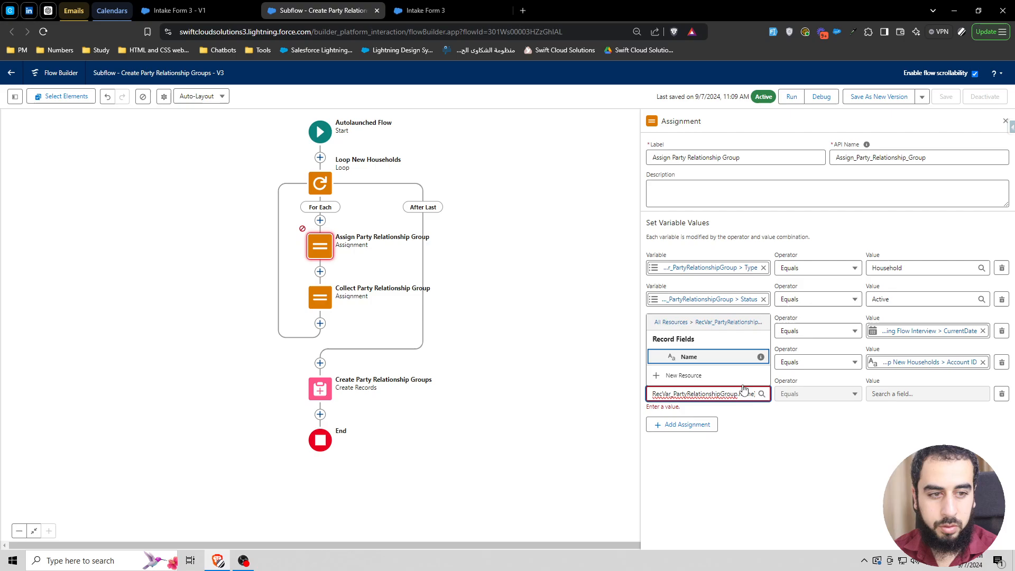
pyautogui.click(711, 357)
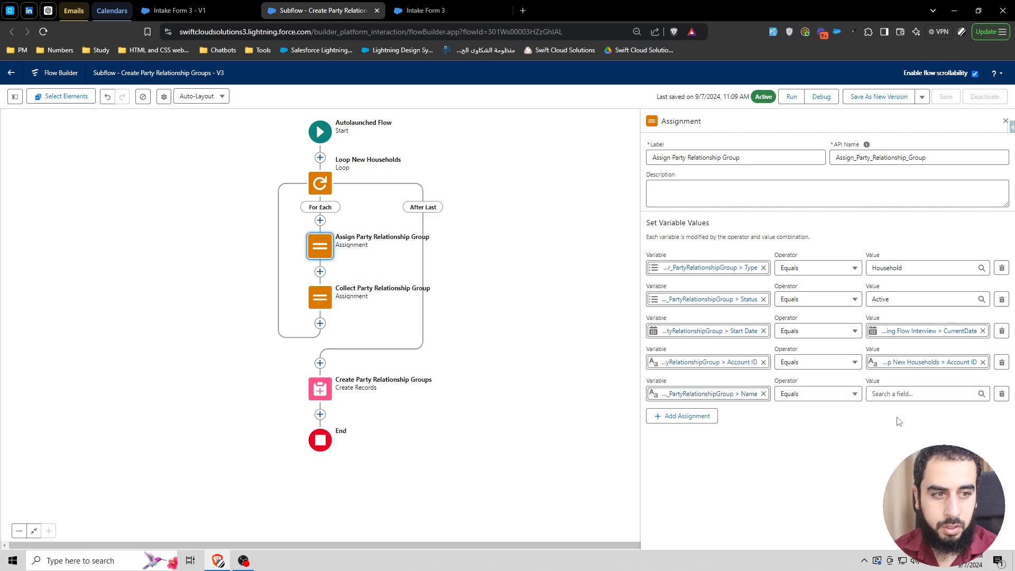
# Set the Name row's value to the Account Name of the current item from the Loop New Households loop
pyautogui.click(915, 393)
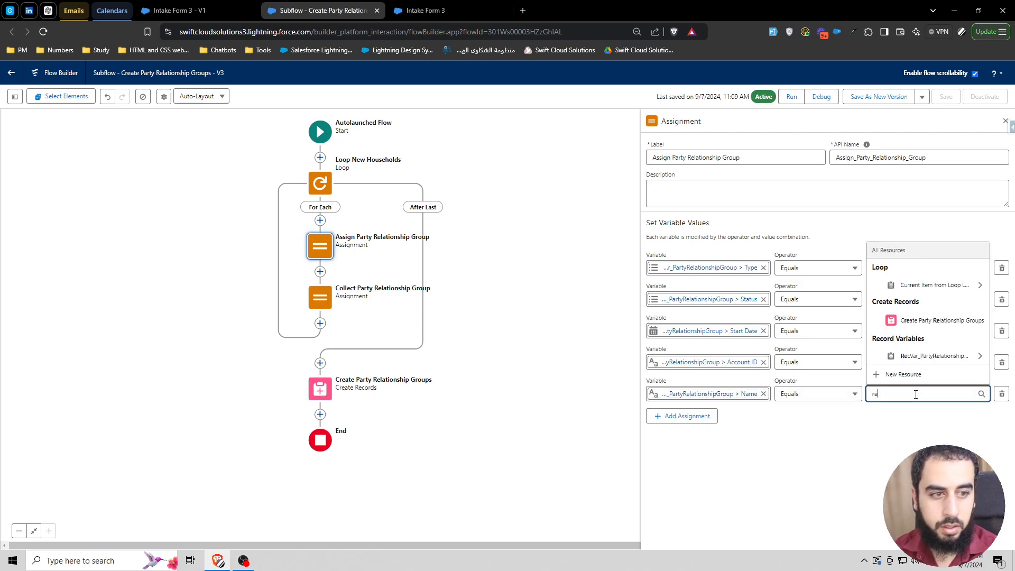
pyautogui.write('recvar')
pyautogui.hotkey('ctrl', 'a')
pyautogui.write('current')
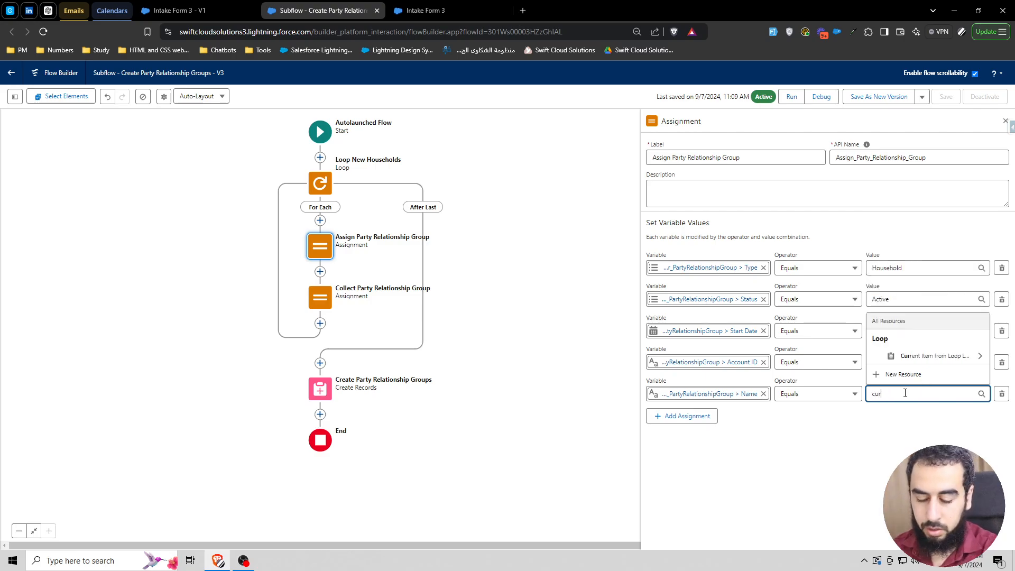
pyautogui.click(930, 355)
pyautogui.write('name')
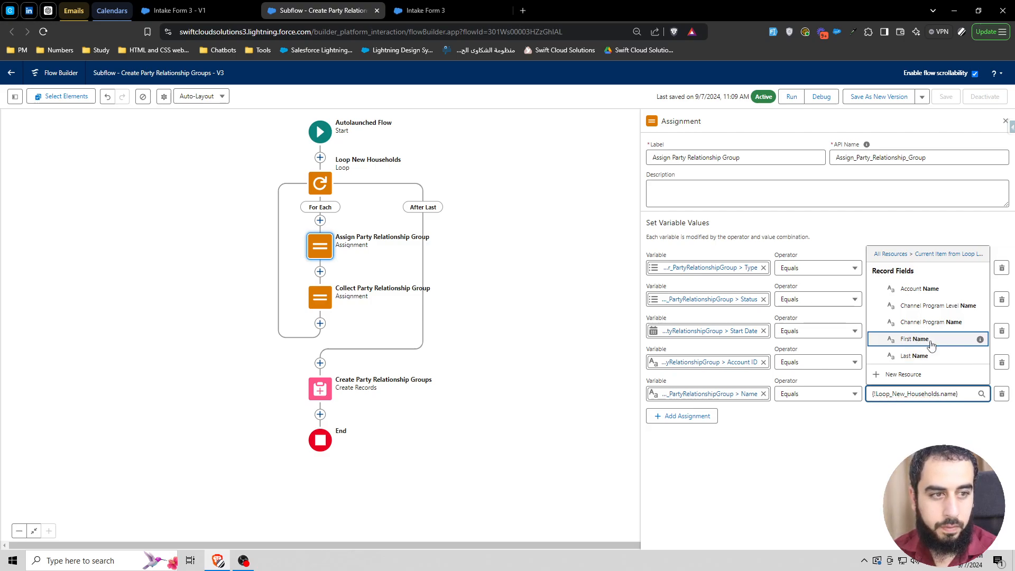
pyautogui.click(928, 289)
# Append "+ PRG" to the Name row's household name reference and review the full value
pyautogui.click(948, 393)
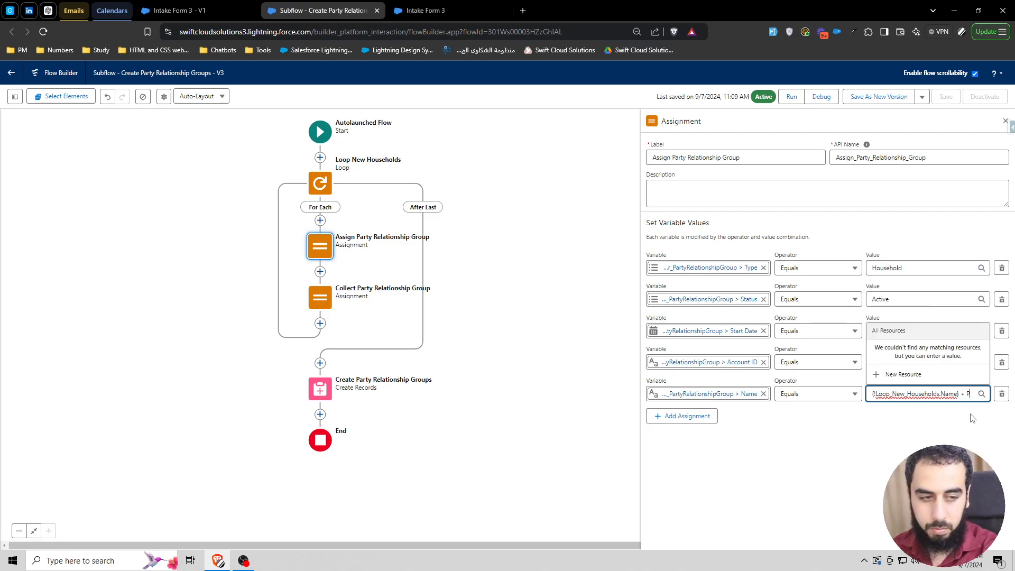
pyautogui.write('+ PRG')
pyautogui.click(961, 433)
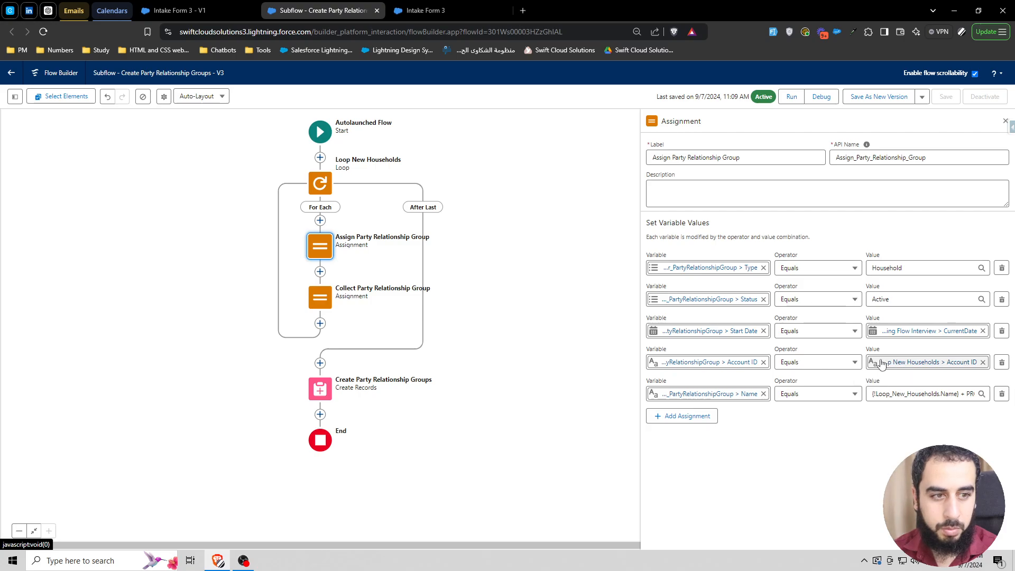
pyautogui.moveTo(919, 395); pyautogui.dragTo(1012, 396)
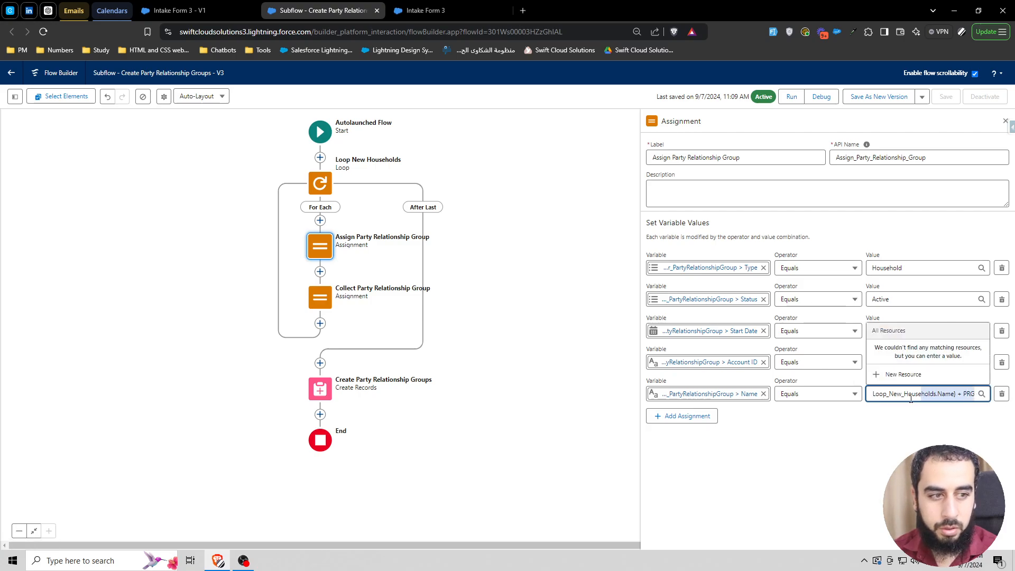
pyautogui.click(912, 436)
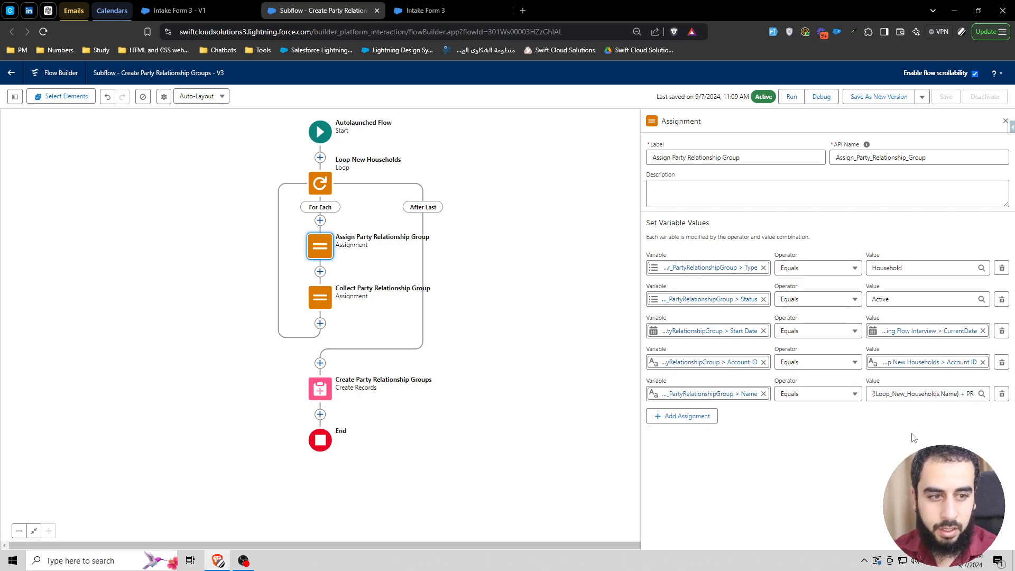
# Save the Create Party Relationship Groups subflow as a new version and activate it
pyautogui.click(905, 97)
pyautogui.click(686, 378)
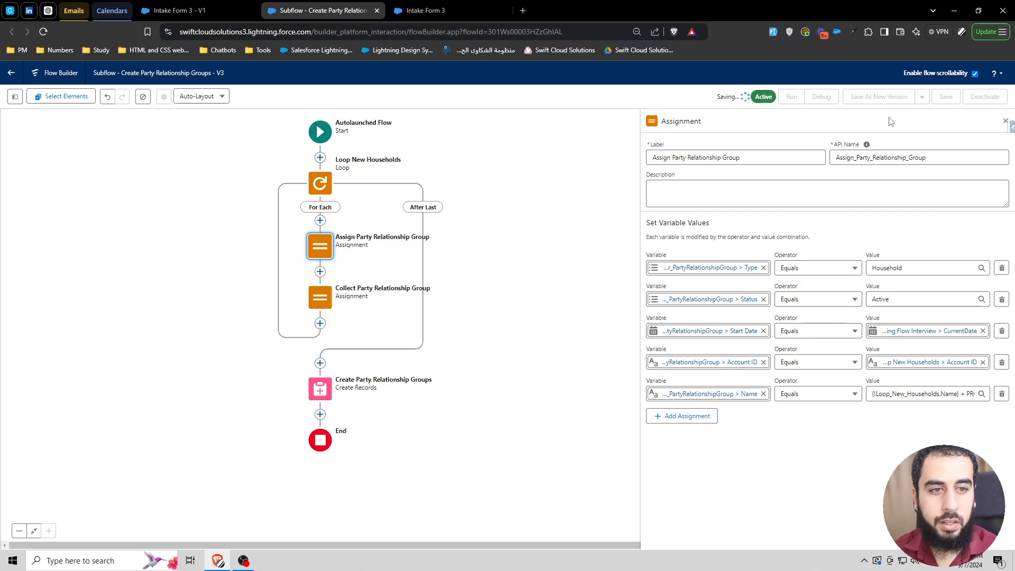
pyautogui.click(983, 96)
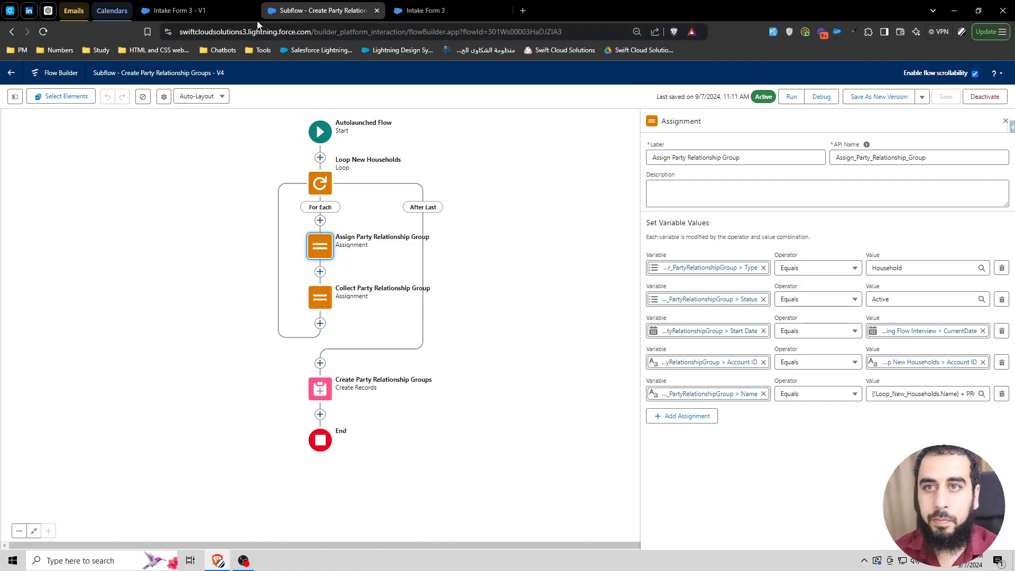
# Reload the Intake Form 3 flow and close the old debug run and the subflow page
pyautogui.click(216, 16)
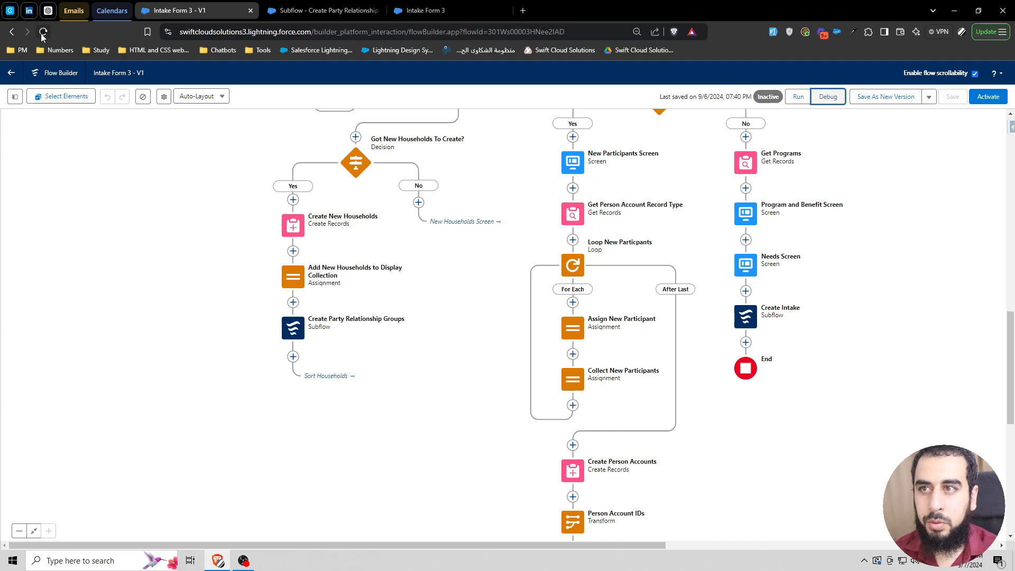
pyautogui.click(498, 12)
pyautogui.click(503, 11)
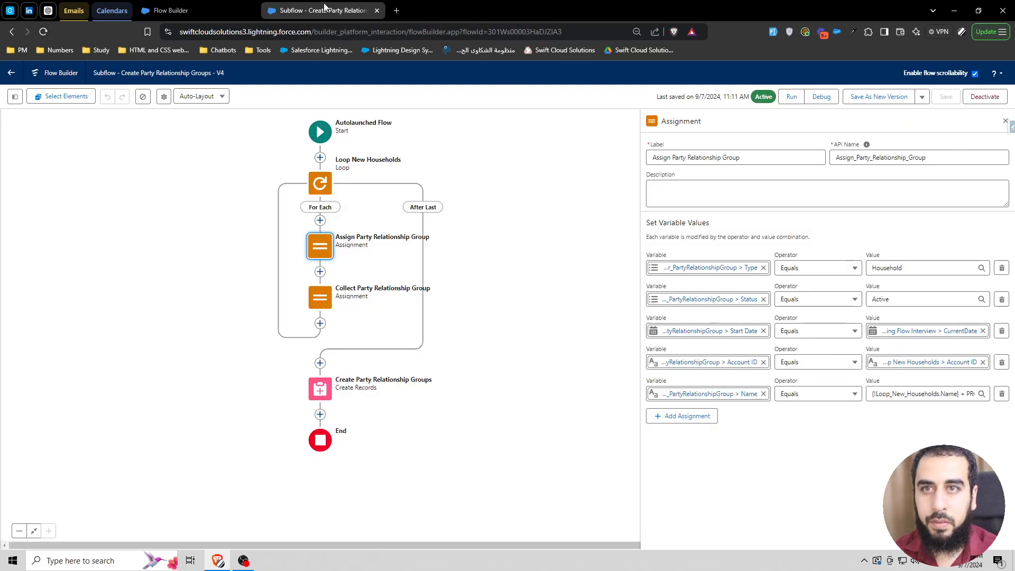
pyautogui.click(193, 11)
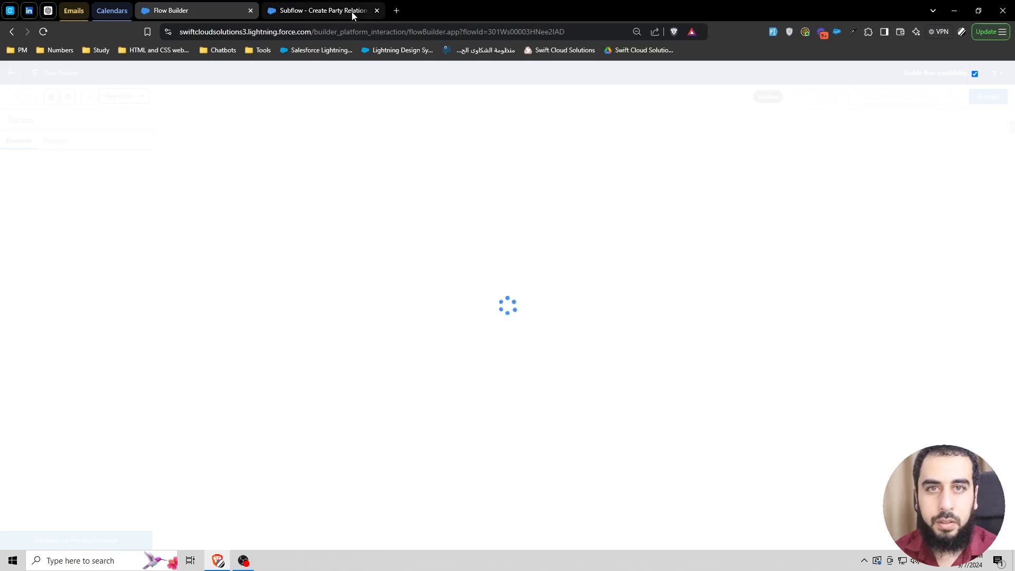
pyautogui.click(376, 11)
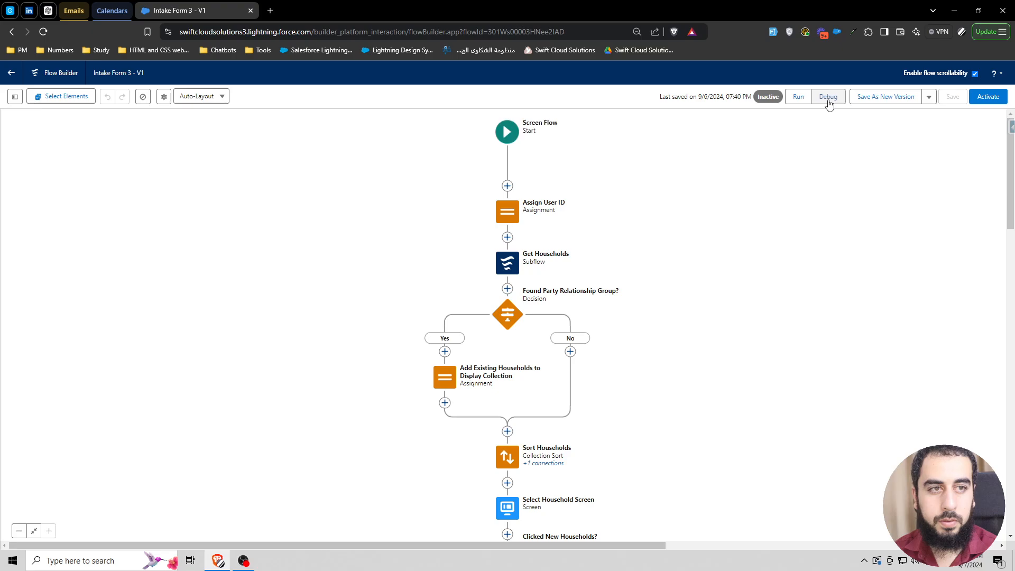
# Start a debug run of Intake Form 3 using the latest subflow versions and add a new household named Gulf 02
pyautogui.click(828, 96)
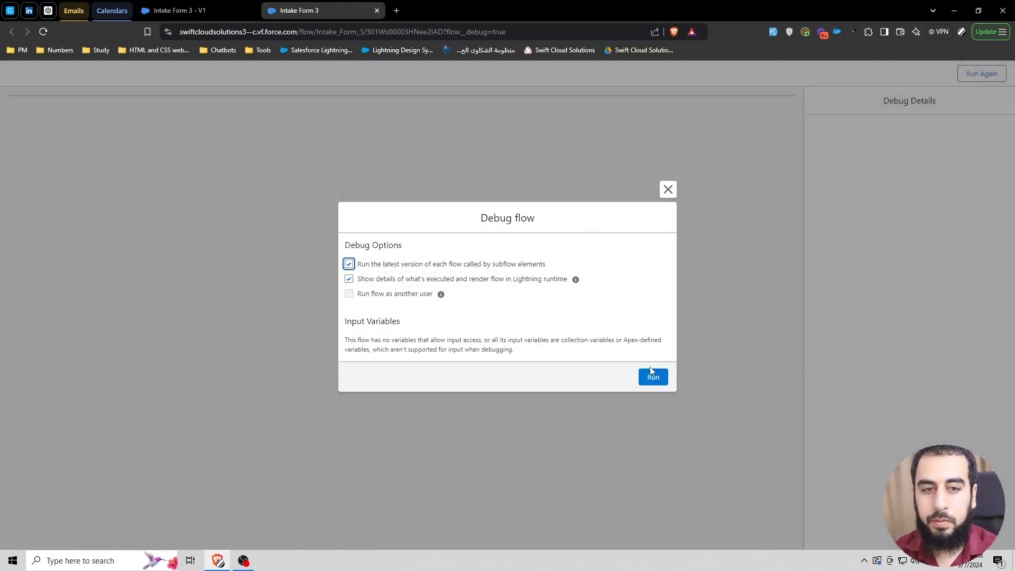
pyautogui.click(651, 373)
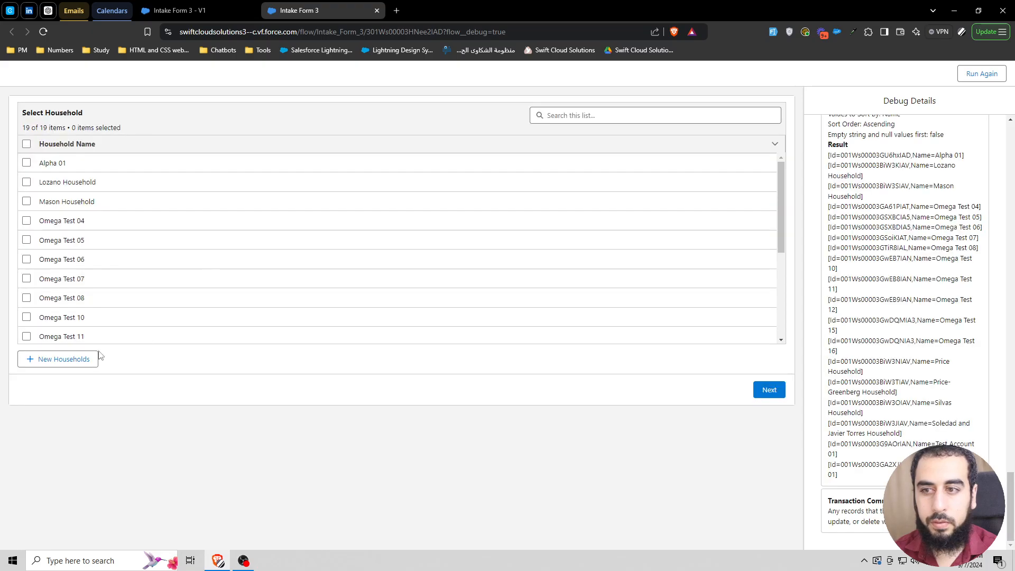
pyautogui.click(74, 361)
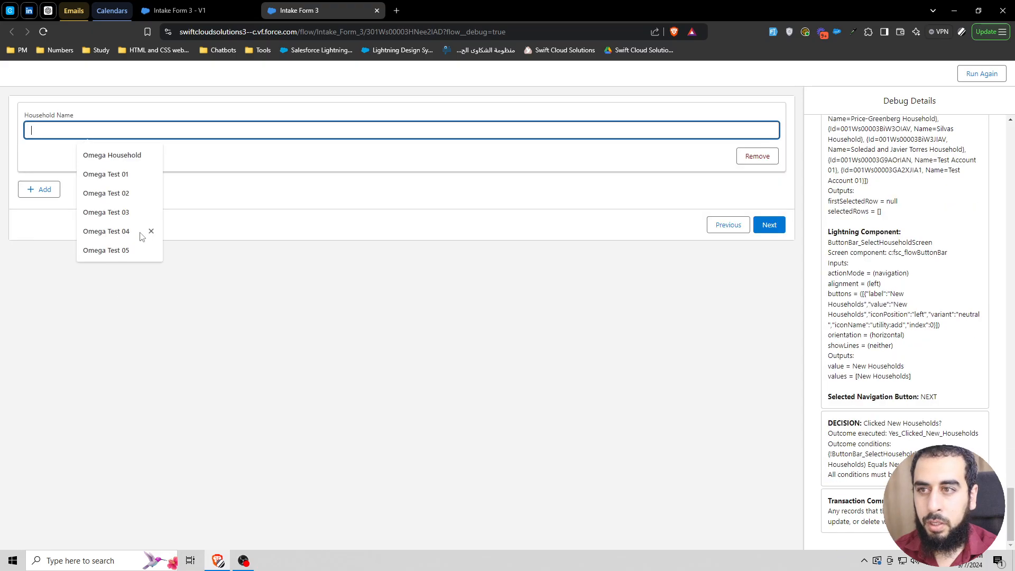
pyautogui.write('Gul')
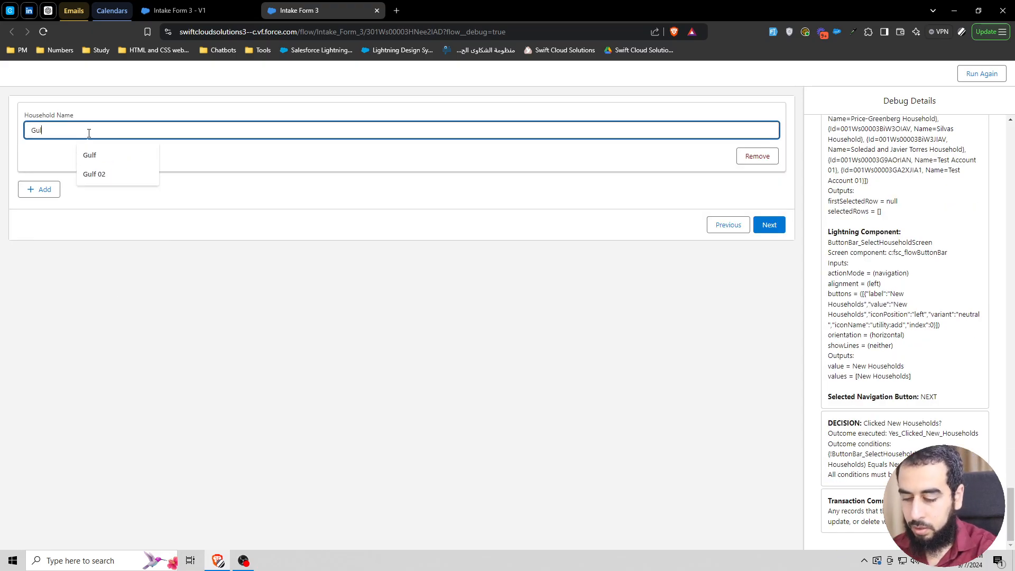
pyautogui.write('f 02')
pyautogui.hotkey('ctrl', 'a')
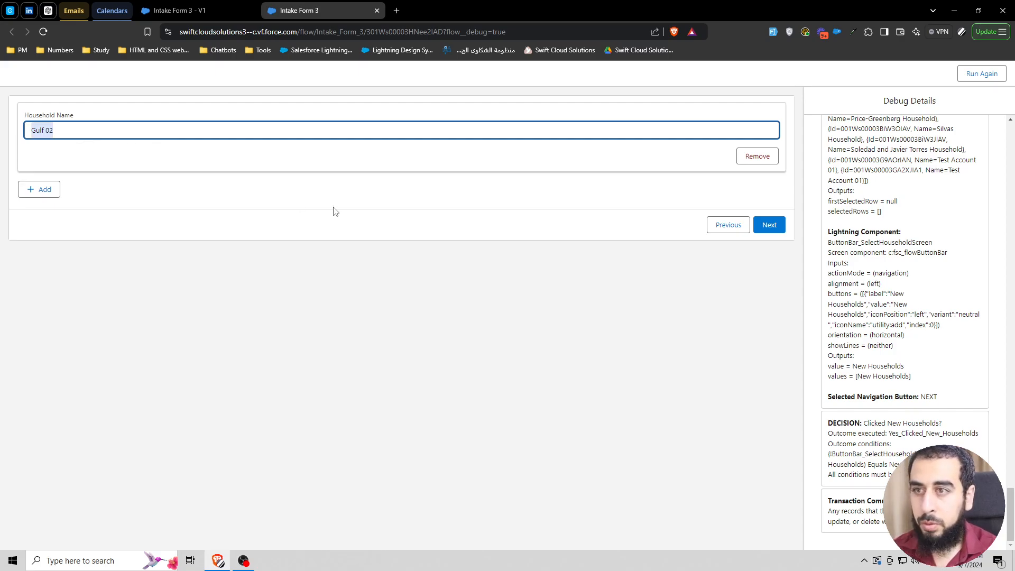
pyautogui.click(770, 222)
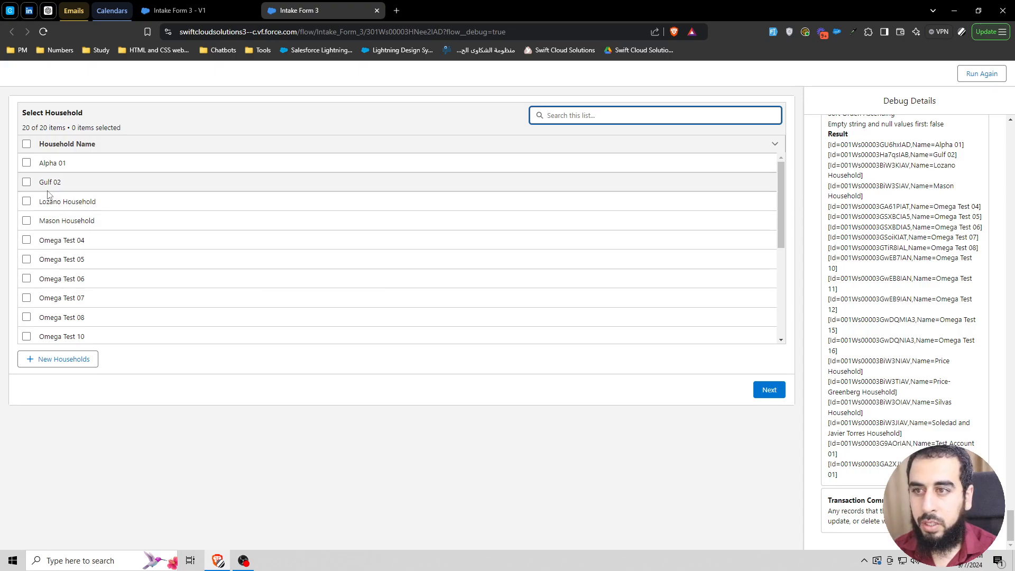
# Run the debug again and check the Select Household list for Gulf 02
pyautogui.click(975, 74)
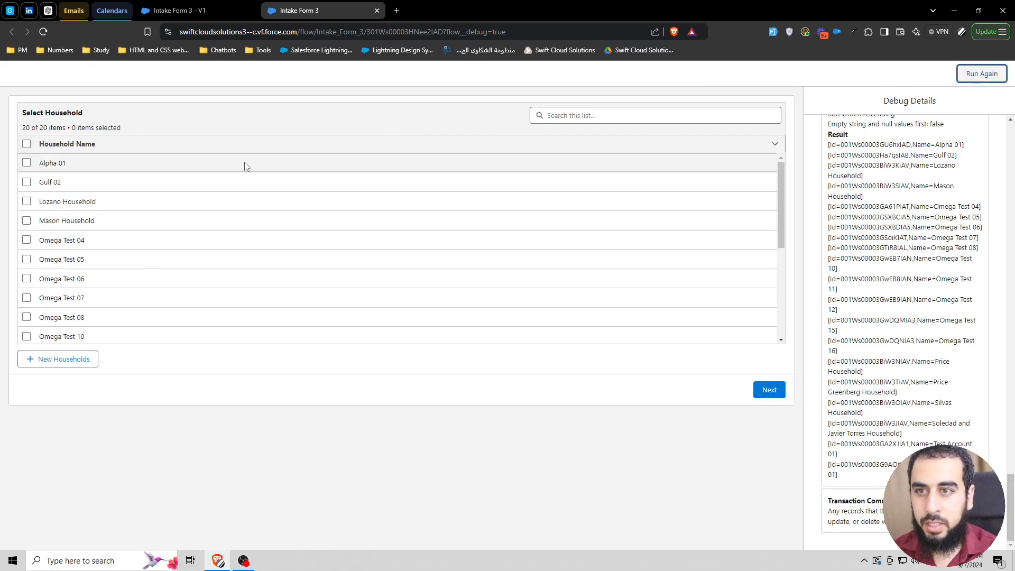
pyautogui.moveTo(38, 182); pyautogui.dragTo(64, 182)
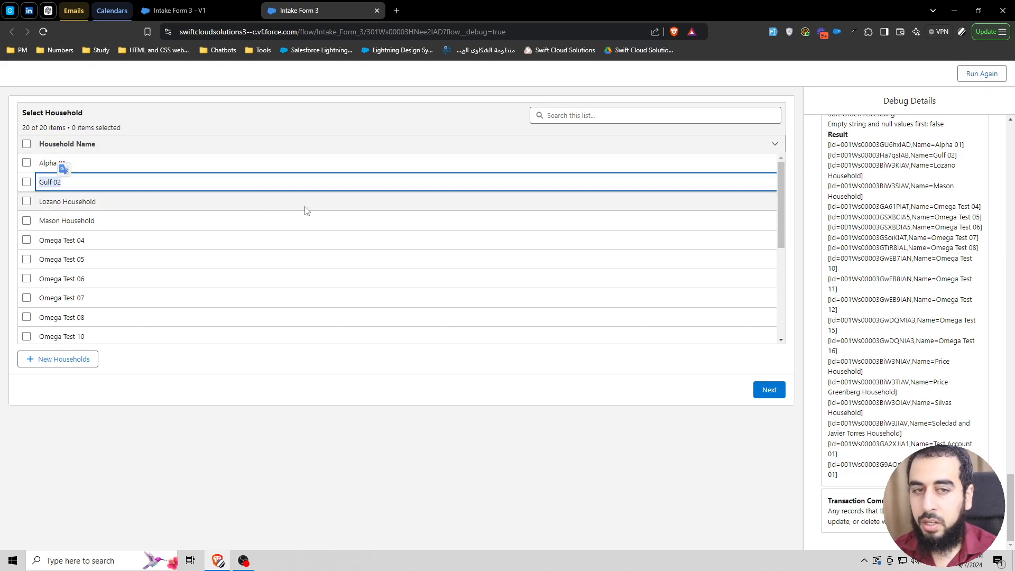